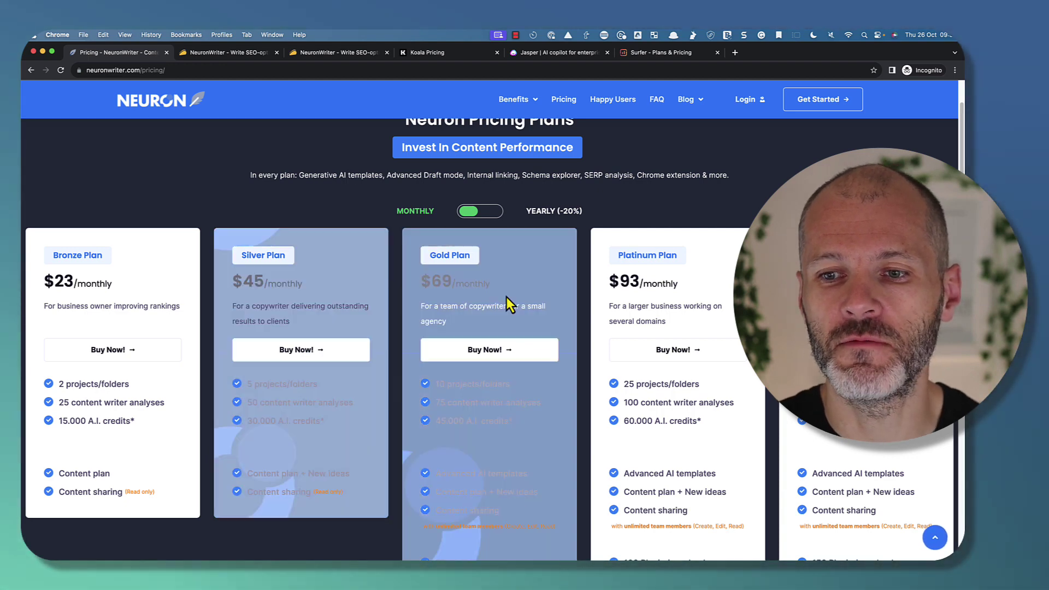
Show NeuronWriter's yearly-billing plan prices ($19–$77/month), then bring up Koala's pricing page.
click(486, 218)
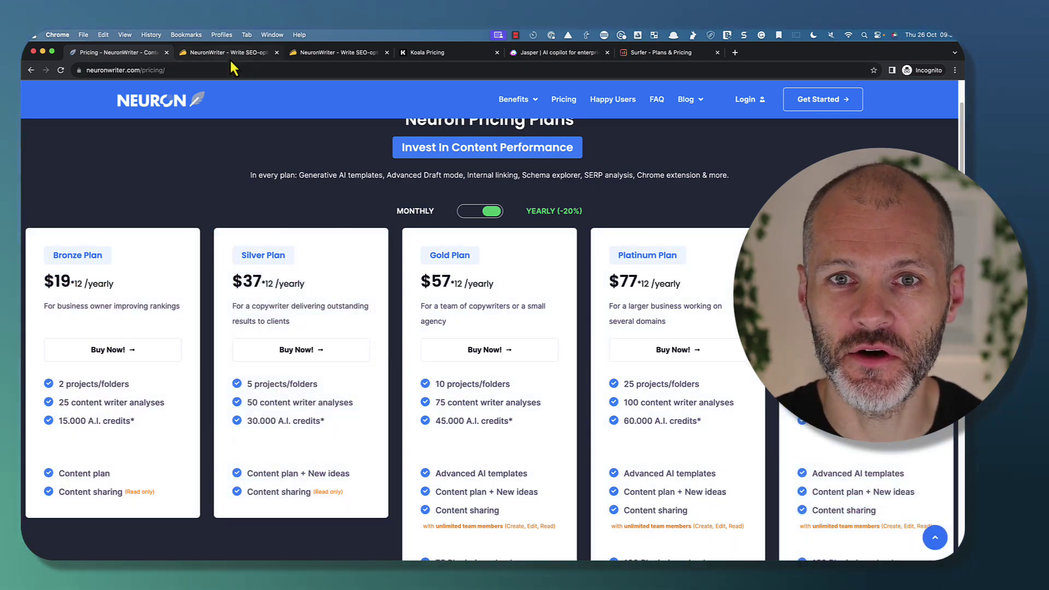
click(230, 58)
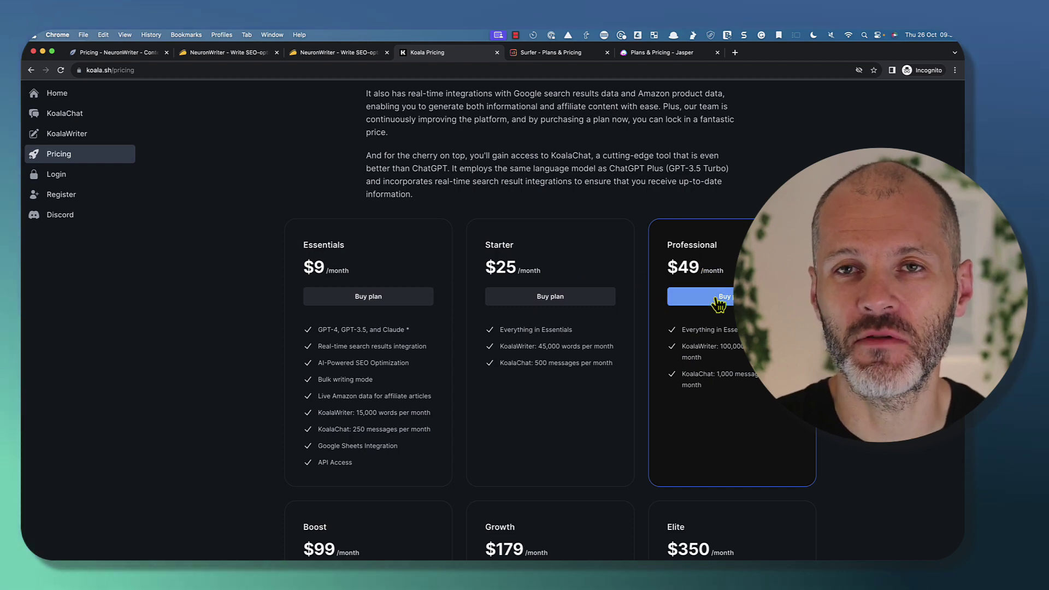
Open Surfer's pricing page with the Essential $69, Advanced $149 and Max $249 plans.
click(552, 54)
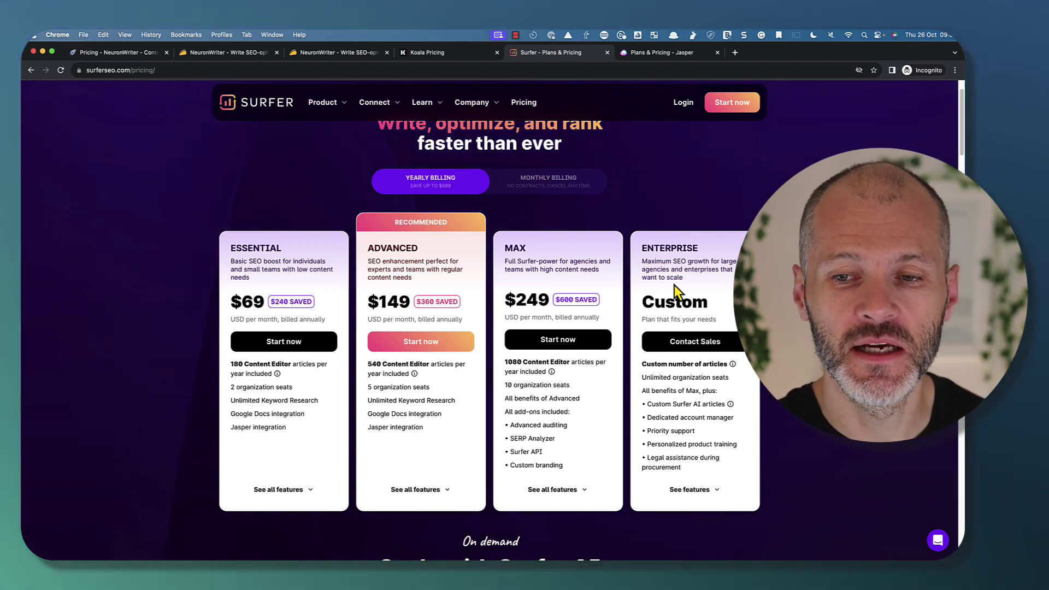
Show Jasper's monthly prices ($125 Teams, $49 Creator) and scroll down to the feature lists.
click(657, 56)
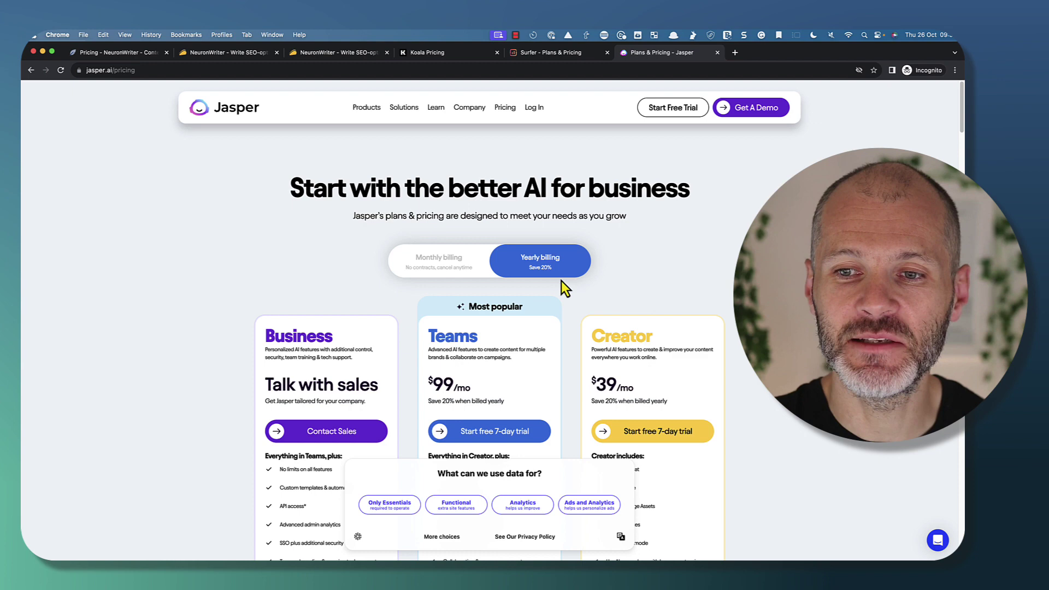
click(472, 266)
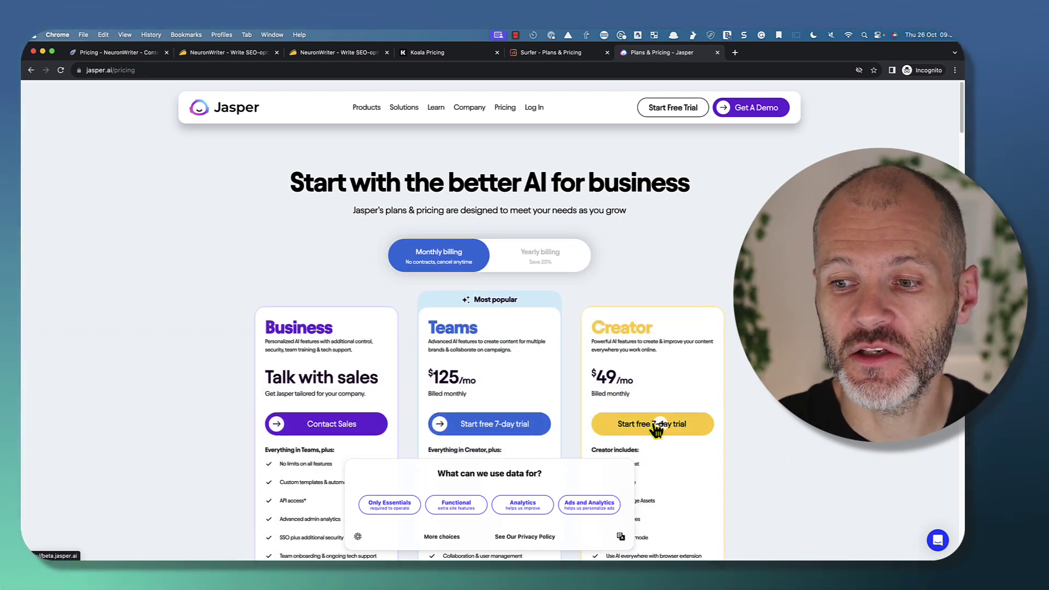
scroll(654, 424, down, 2)
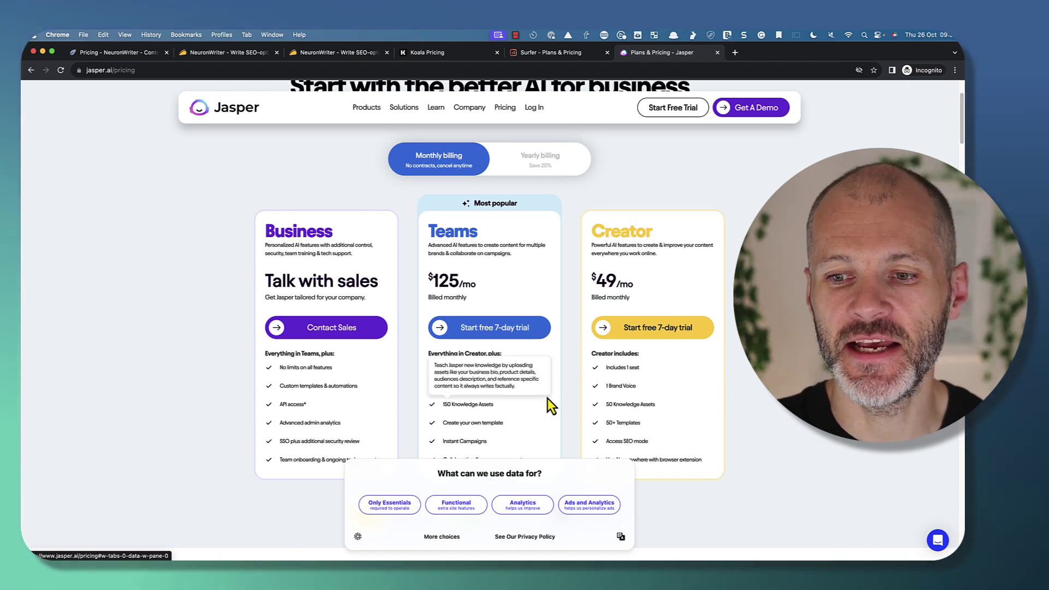
mouse_move(552, 391)
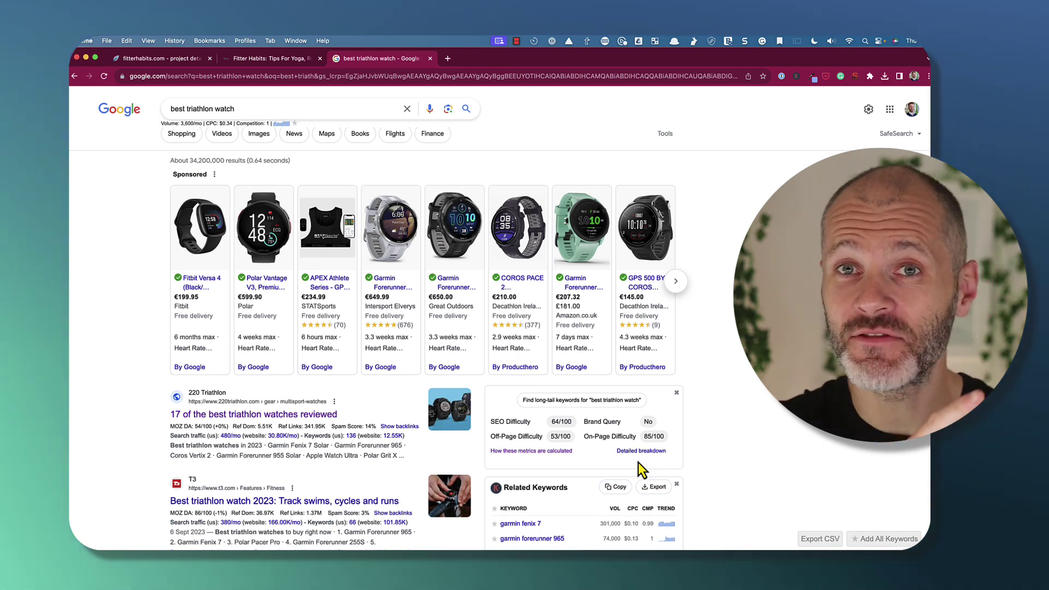
Look over the Fitter Habits site, then return to NeuronWriter's list of best ironman watch queries.
click(285, 59)
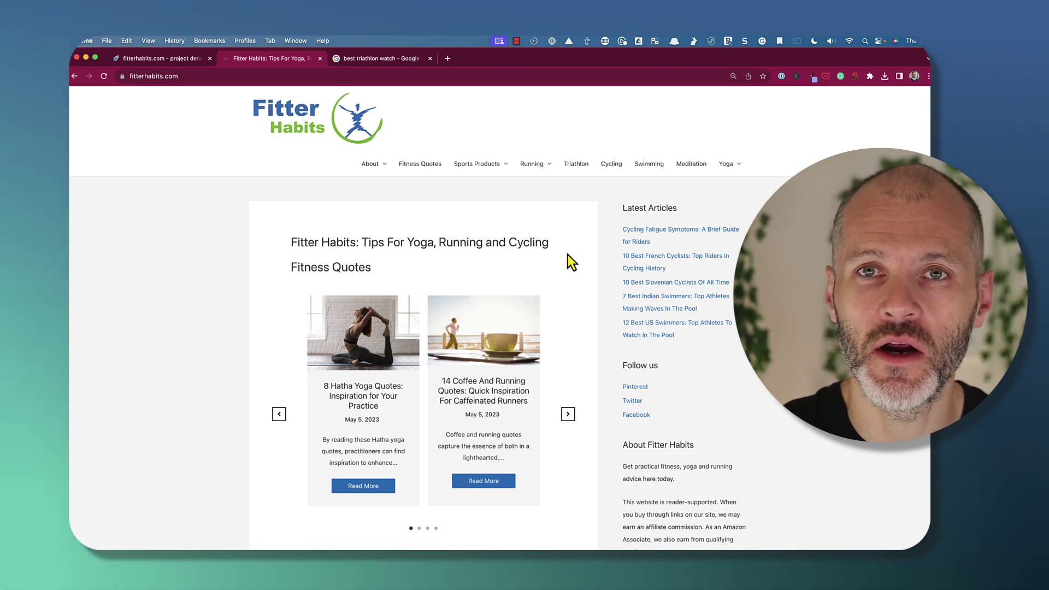
key(ctrl+shift+Tab)
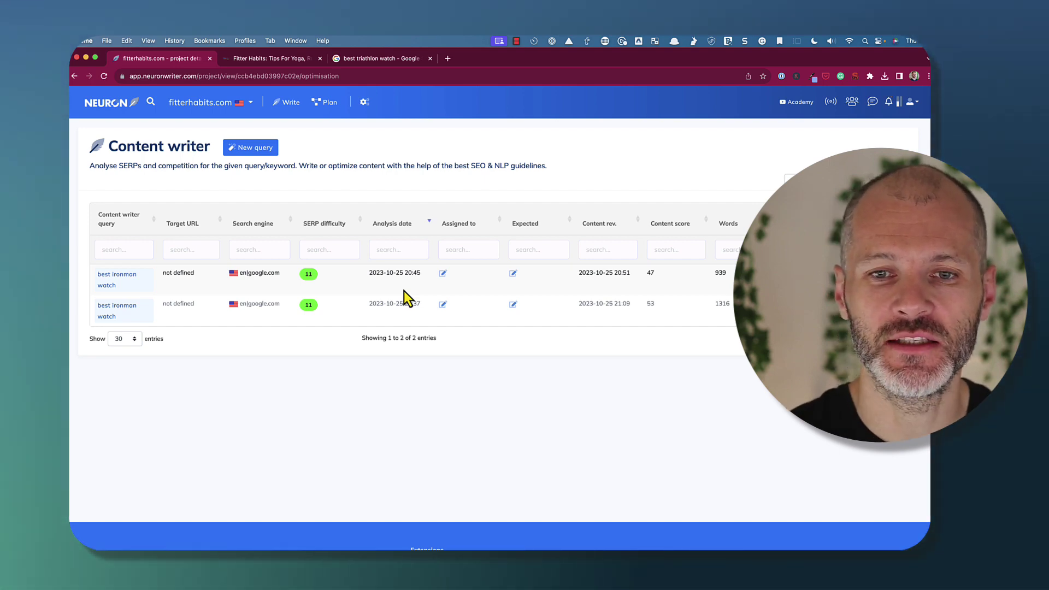
click(262, 158)
text(best ironman watch)
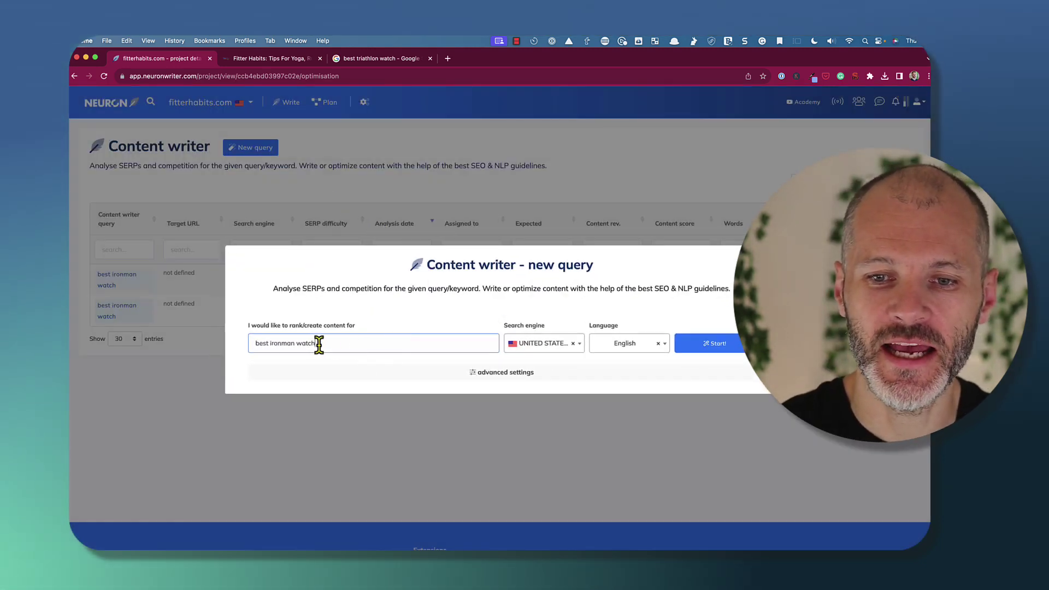
drag(314, 343, 246, 342)
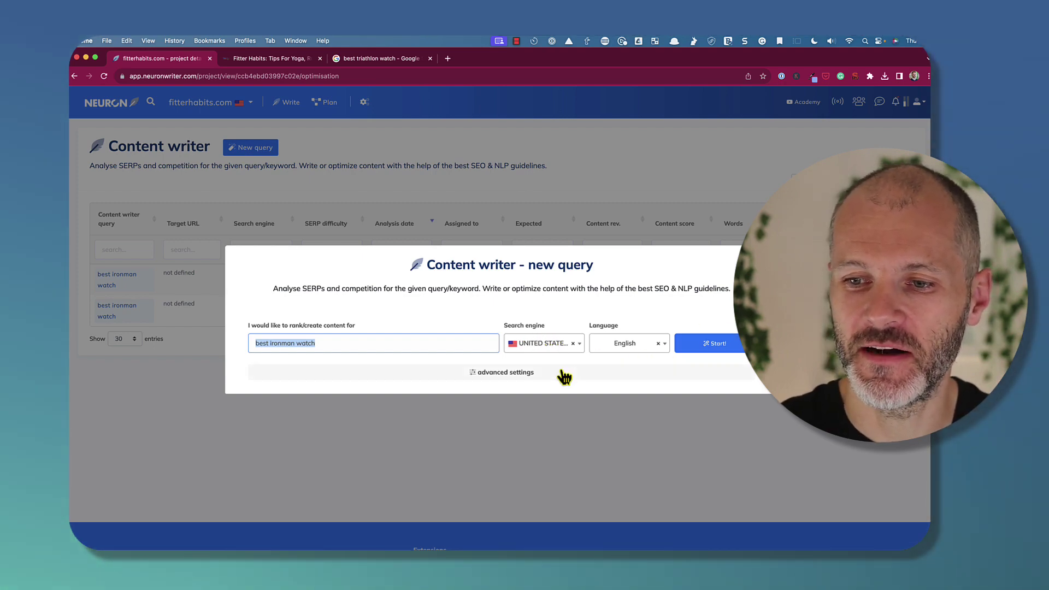
click(564, 378)
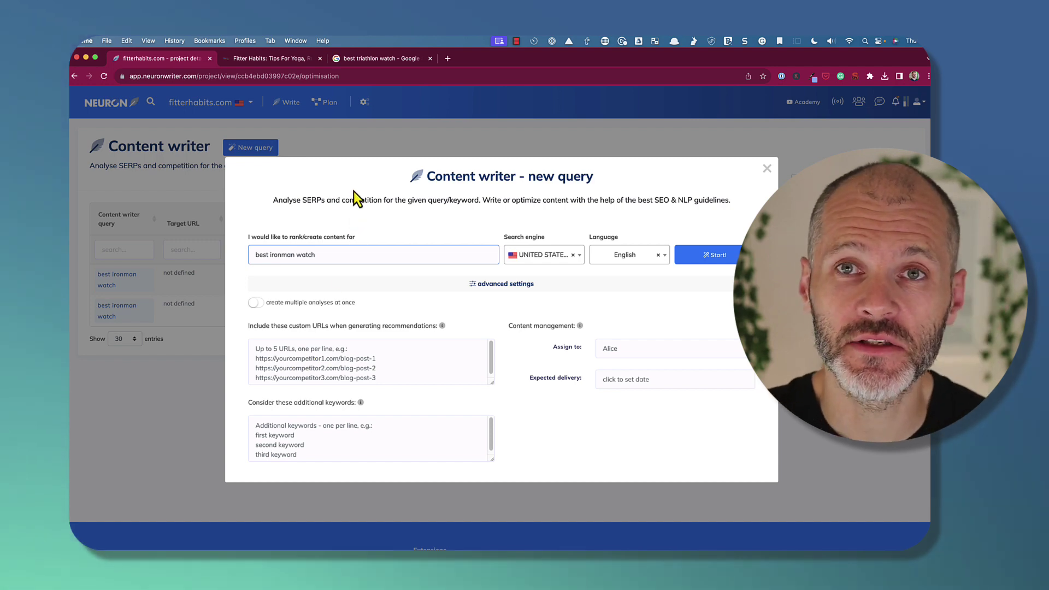
click(402, 59)
triple_click(278, 414)
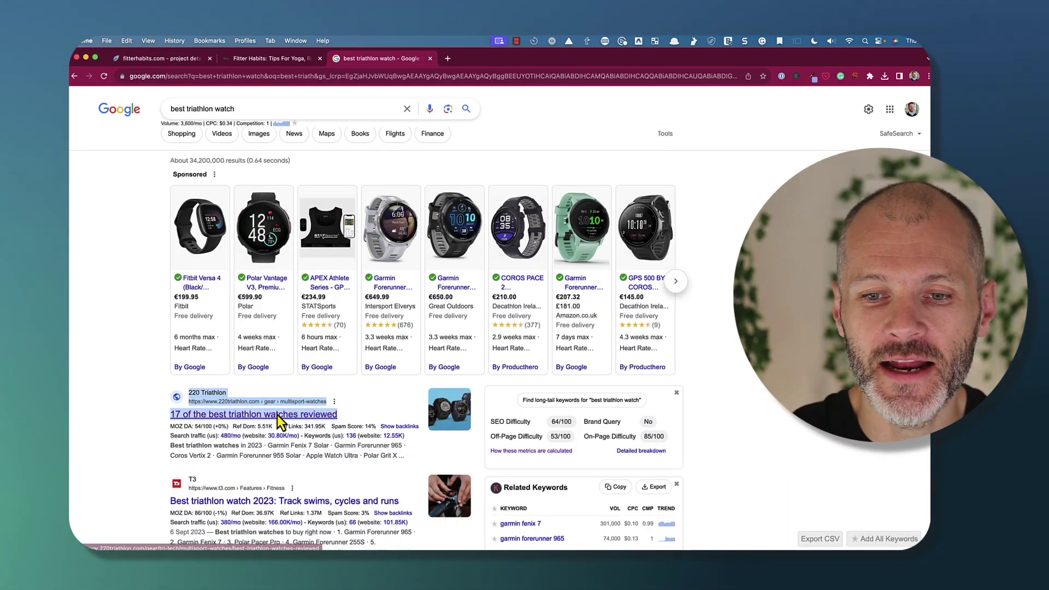
right_click(277, 415)
click(335, 404)
click(181, 58)
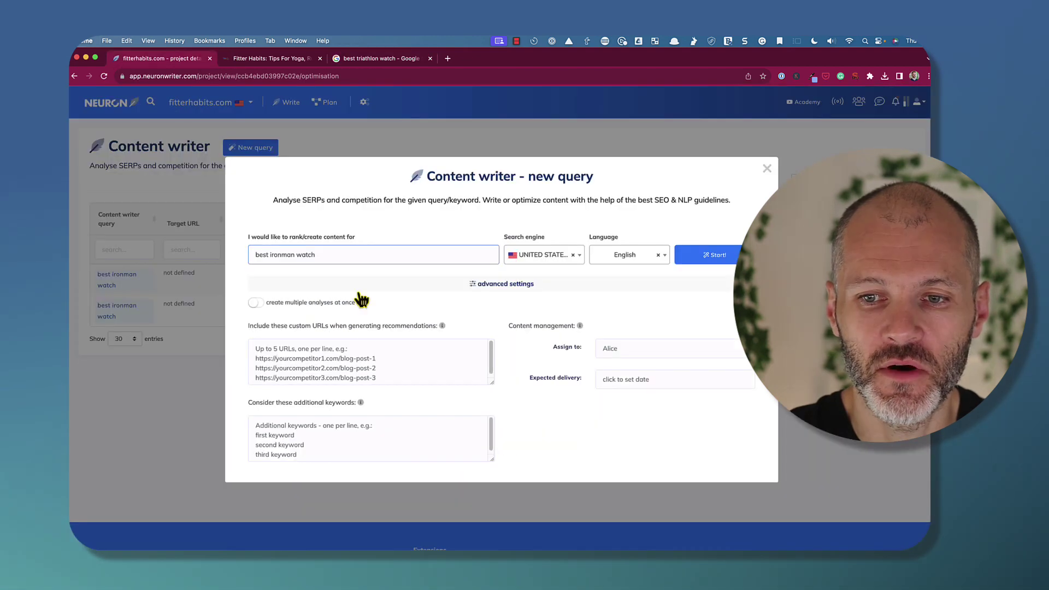
click(306, 352)
key(super+v)
click(397, 58)
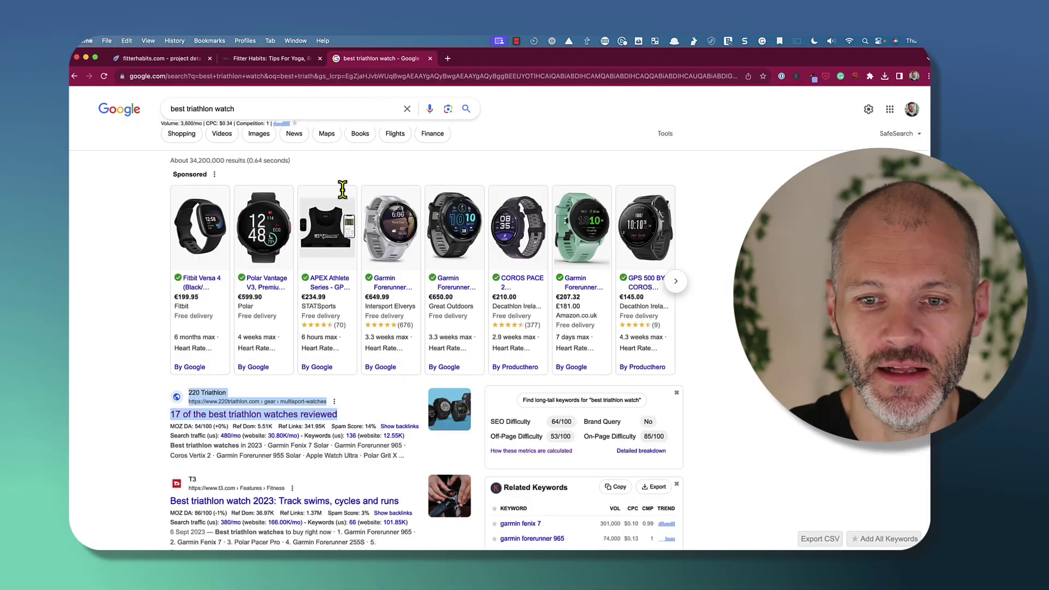
triple_click(277, 507)
right_click(277, 507)
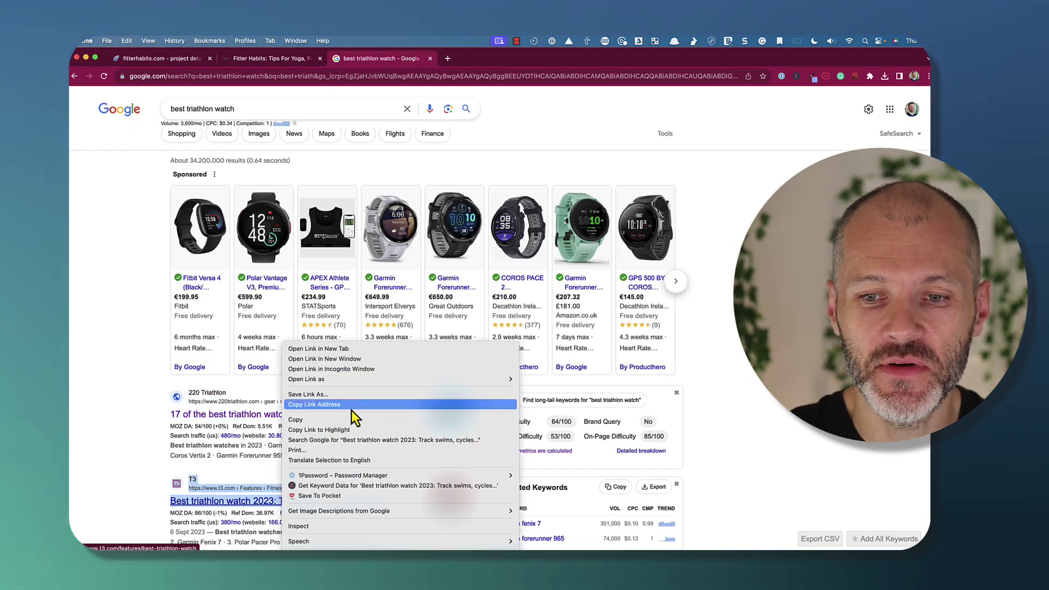
click(352, 409)
right_click(300, 500)
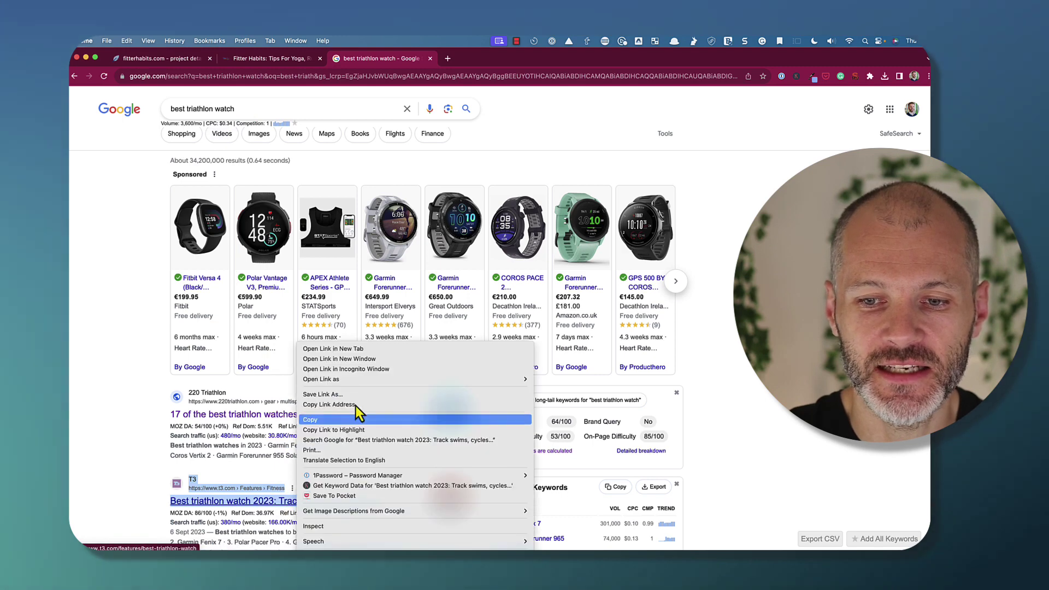
click(356, 406)
click(161, 59)
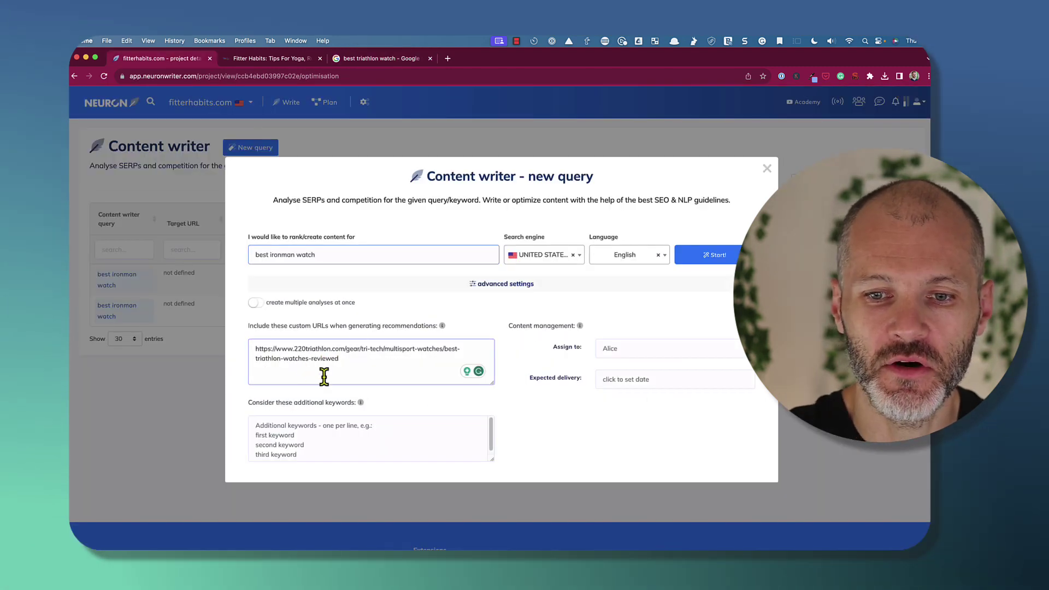
click(324, 376)
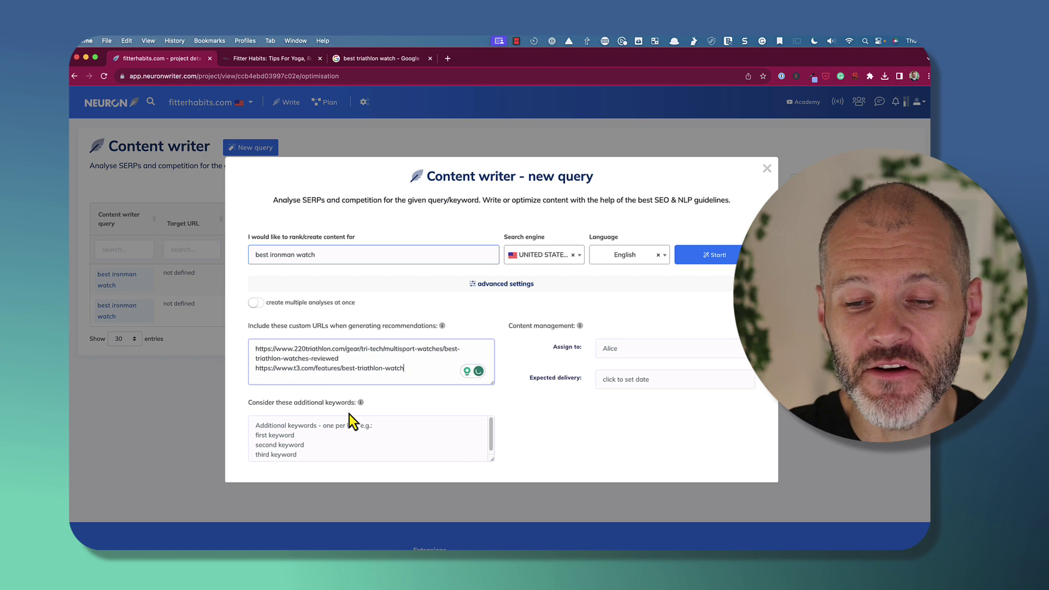
click(331, 446)
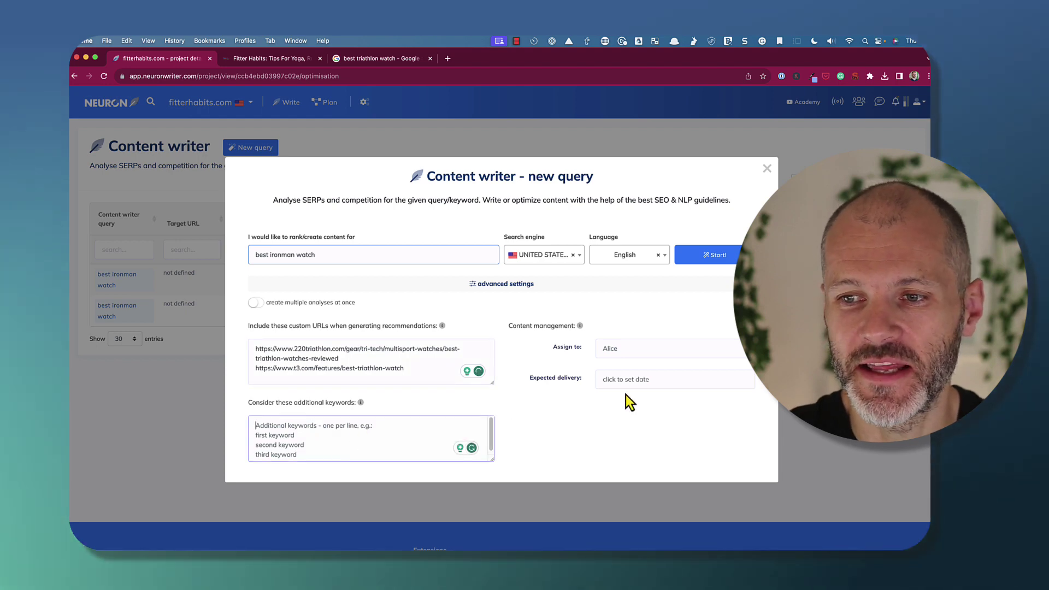
key(Escape)
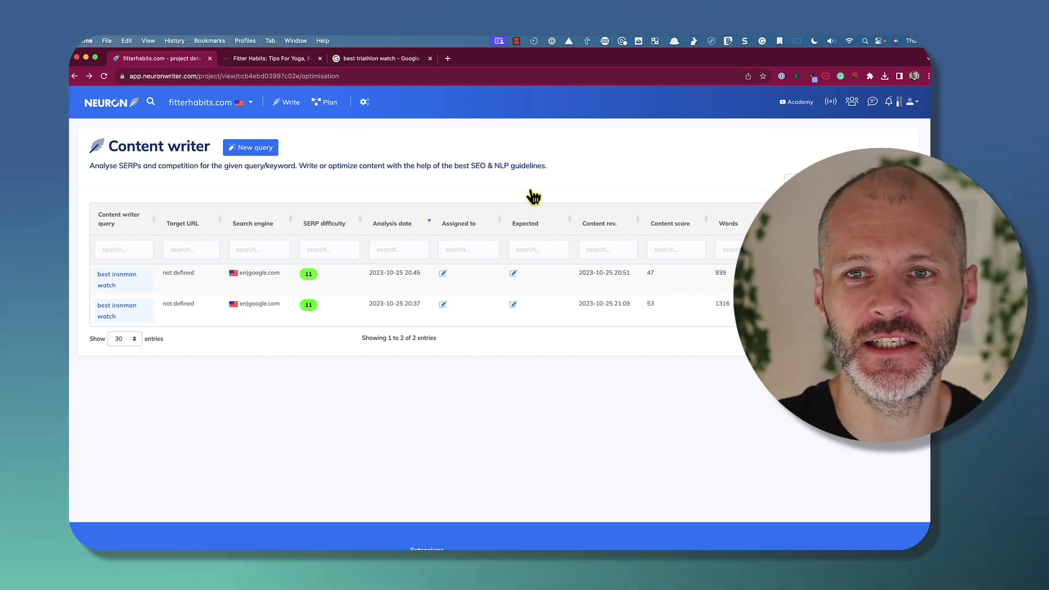
Check the best triathlon watch Google results, then open the first best ironman watch query's editor.
click(400, 61)
scroll(352, 341, down, 3)
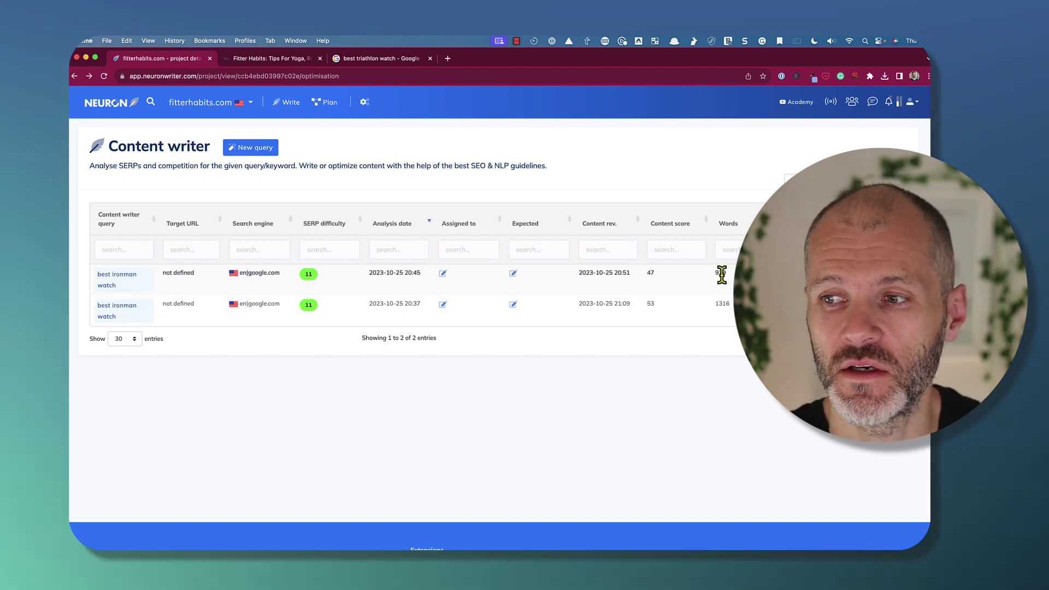
click(125, 288)
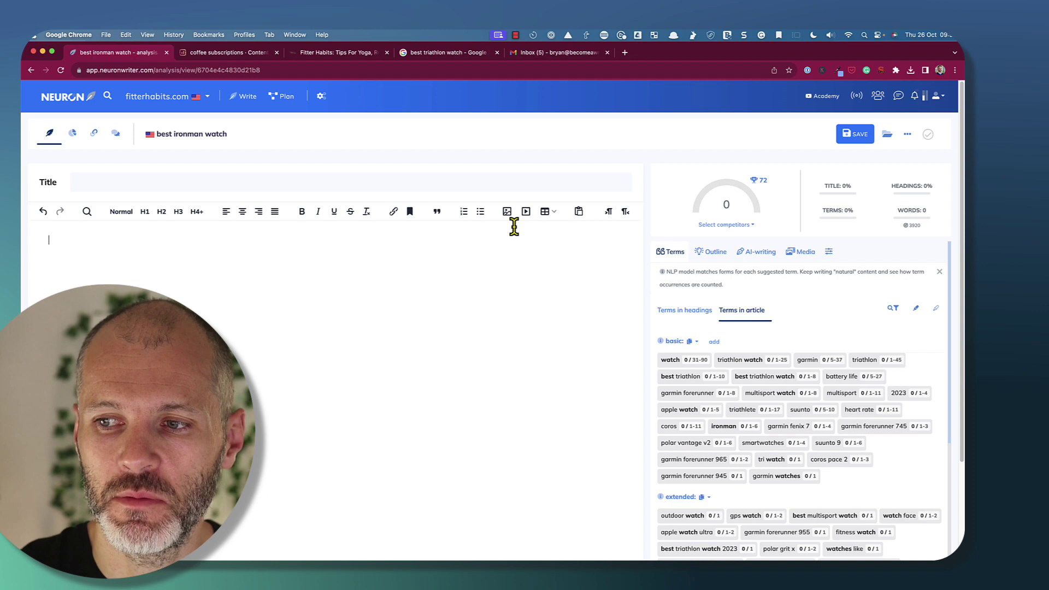
Scroll the best ironman watch suggested terms, then bring up Surfer's coffee subscriptions draft.
scroll(640, 418, down, 1)
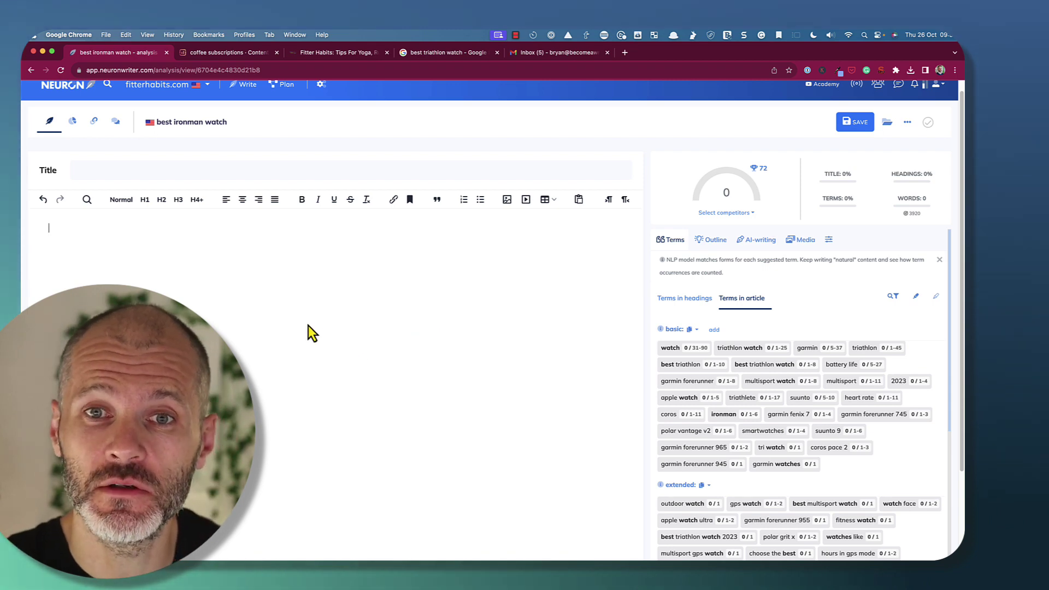
click(265, 55)
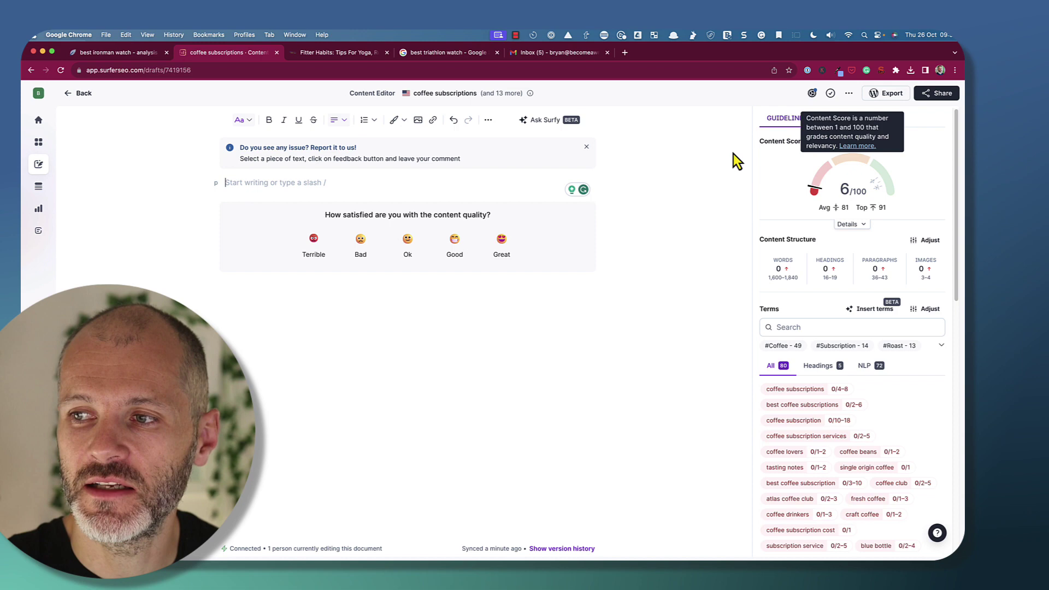
Compare Surfer's Content Score panel against NeuronWriter's ironman editor, then close the Surfer draft.
click(126, 52)
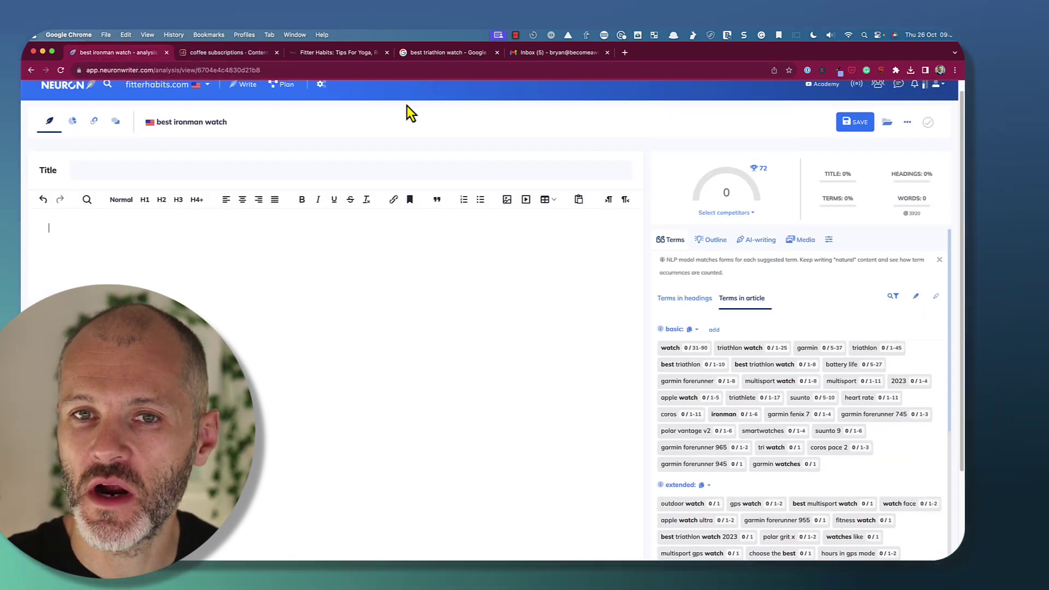
click(232, 52)
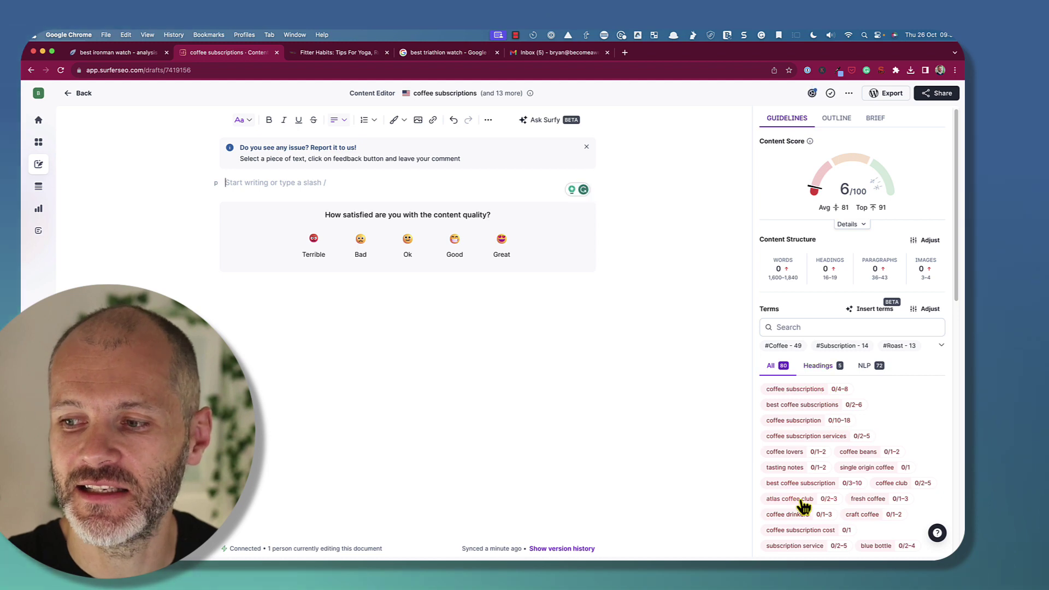
mouse_move(835, 163)
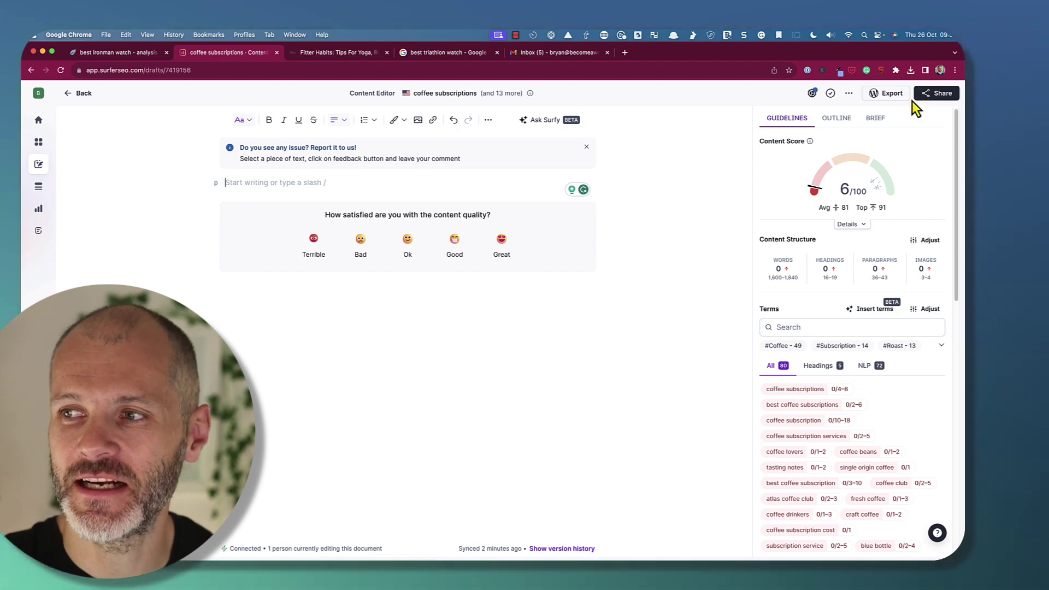
click(117, 53)
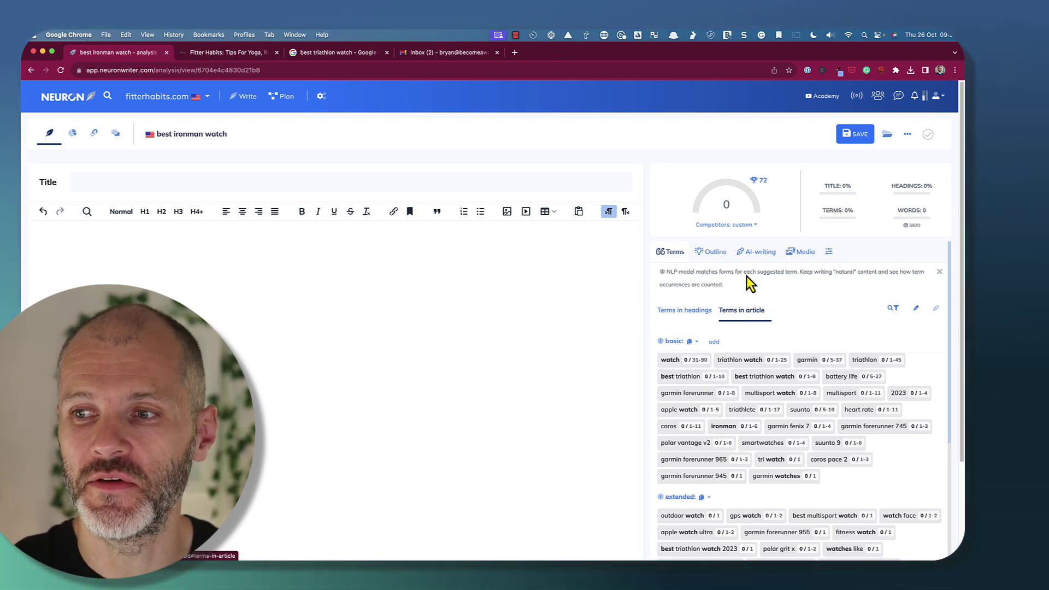
Keep the custom competitor selection to view triathlete.com's top-ranked smartwatch article outline.
click(755, 226)
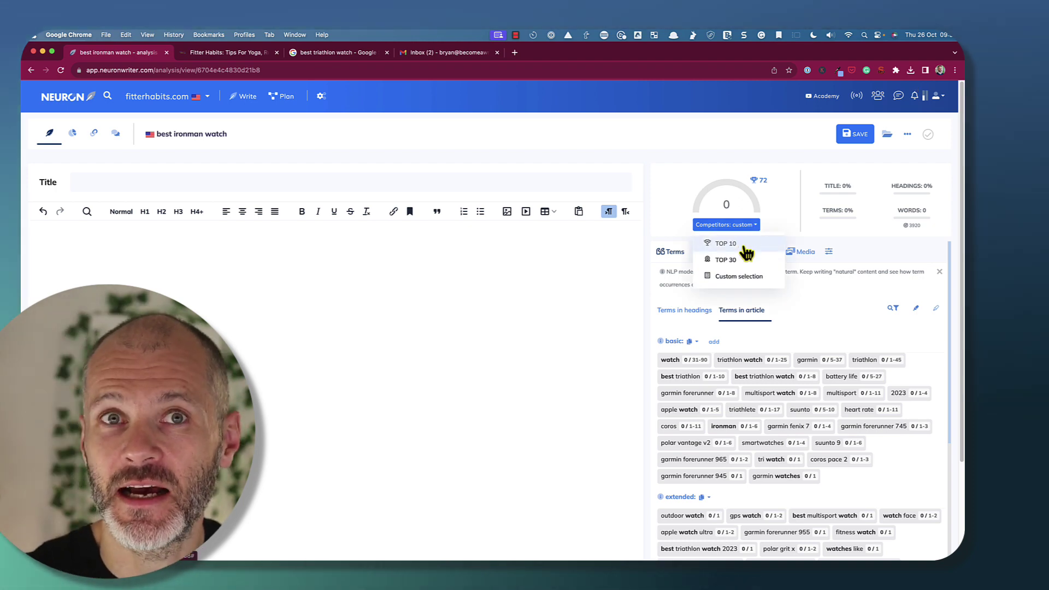
click(737, 276)
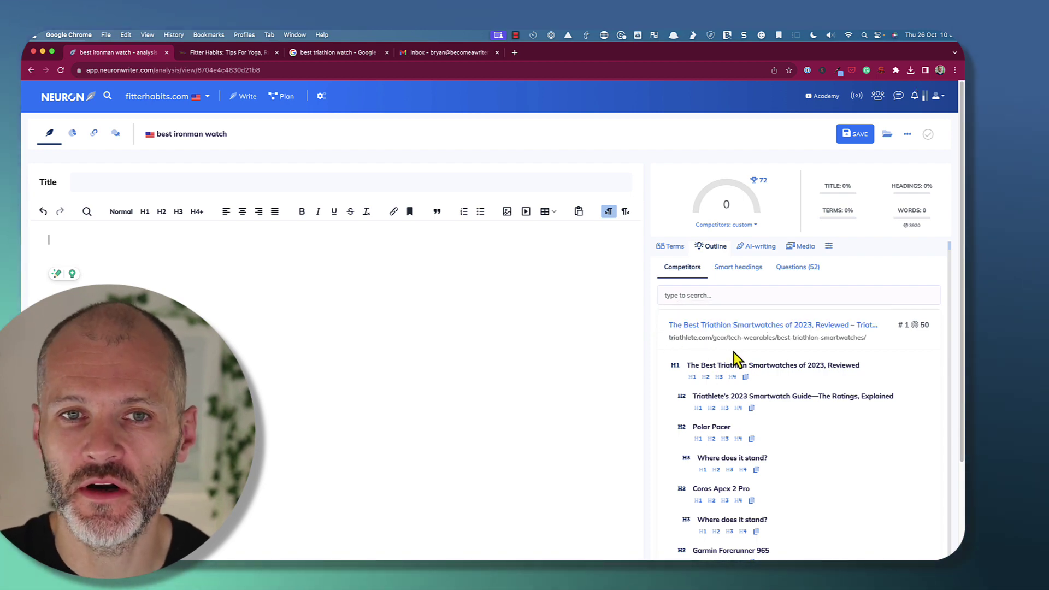
Paste the Polar Pacer and Coros Apex 2 Pro competitor headings as separate lines in the draft.
scroll(740, 371, down, 1)
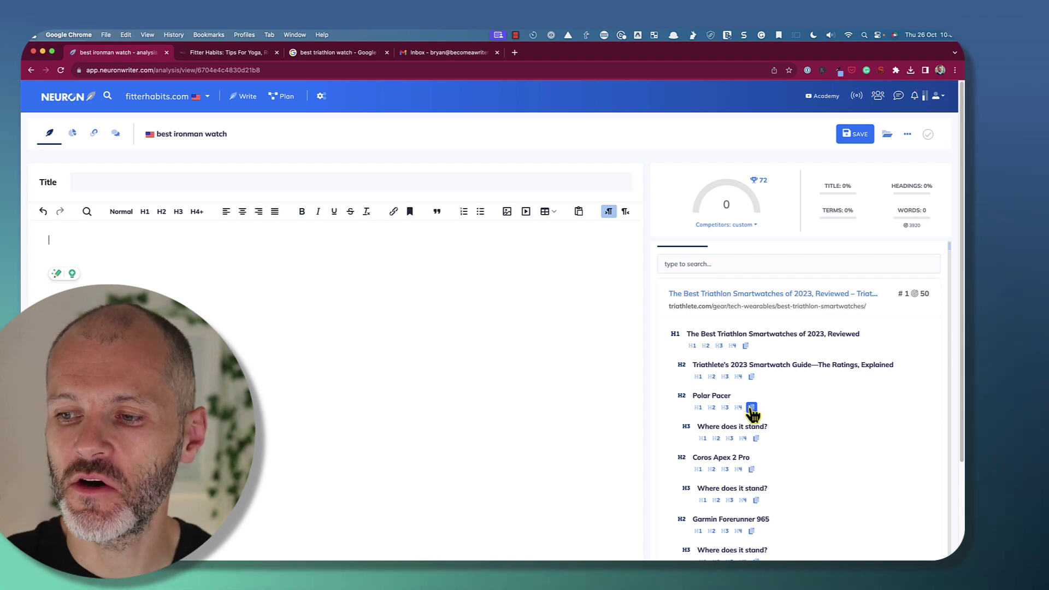
click(751, 408)
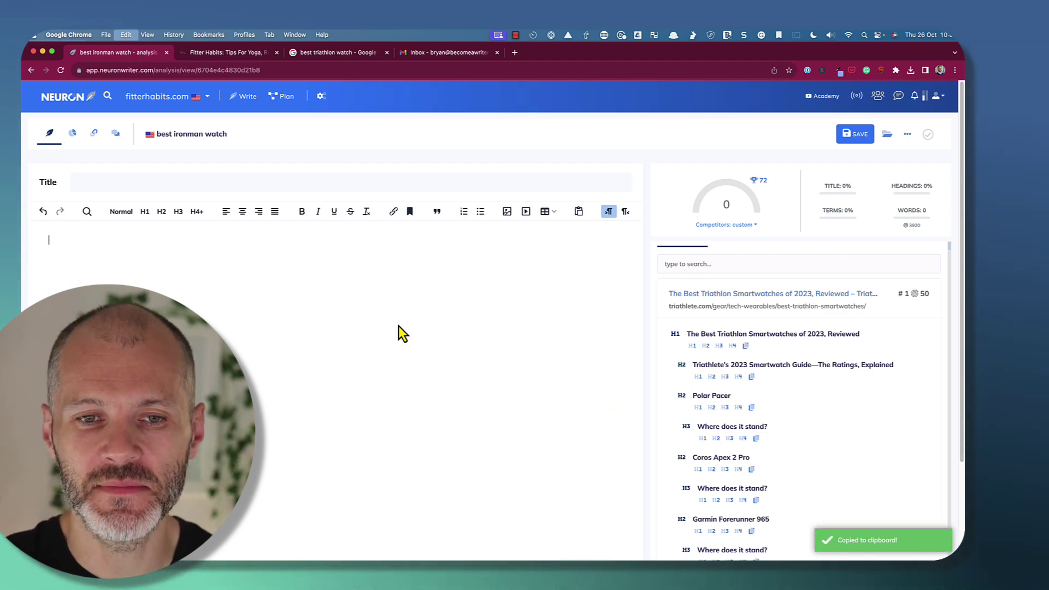
key(super+v)
click(751, 469)
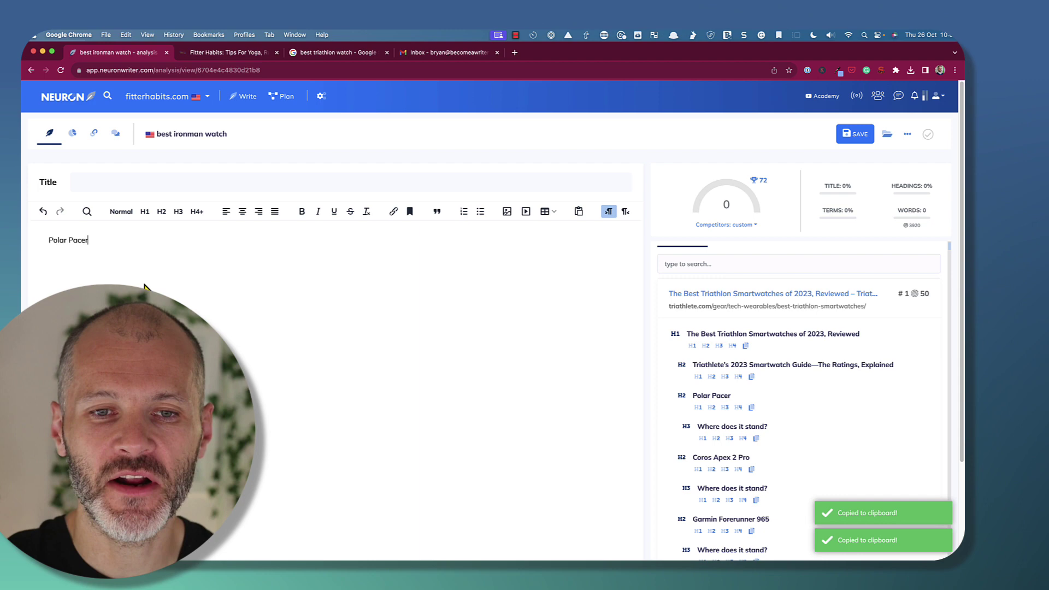
key(Return)
key(super+v)
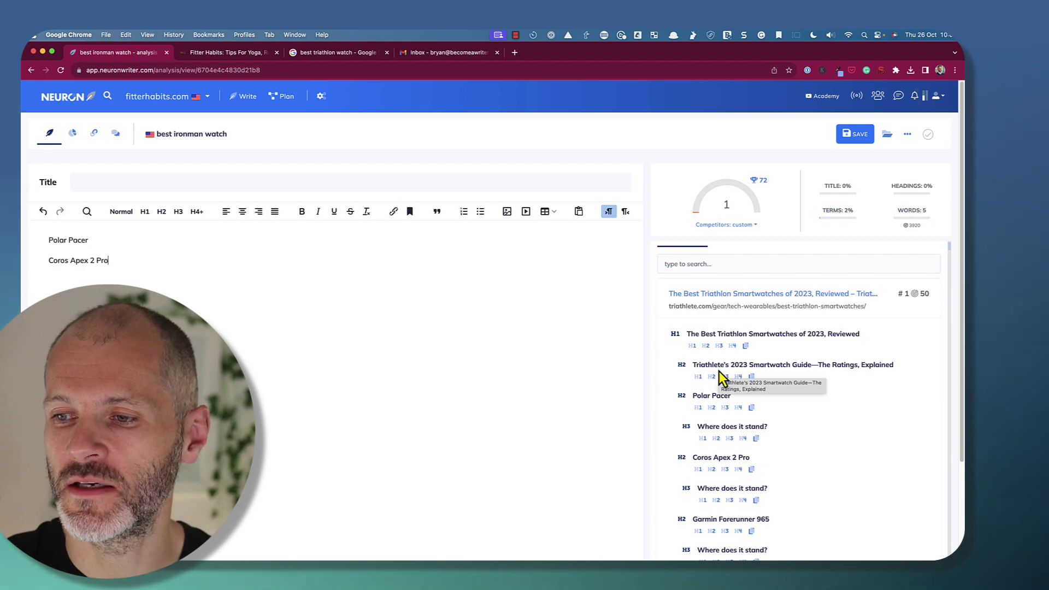
Copy the Garmin Epix Gen 2 heading and place the cursor after Coros Apex 2 Pro.
scroll(777, 435, down, 8)
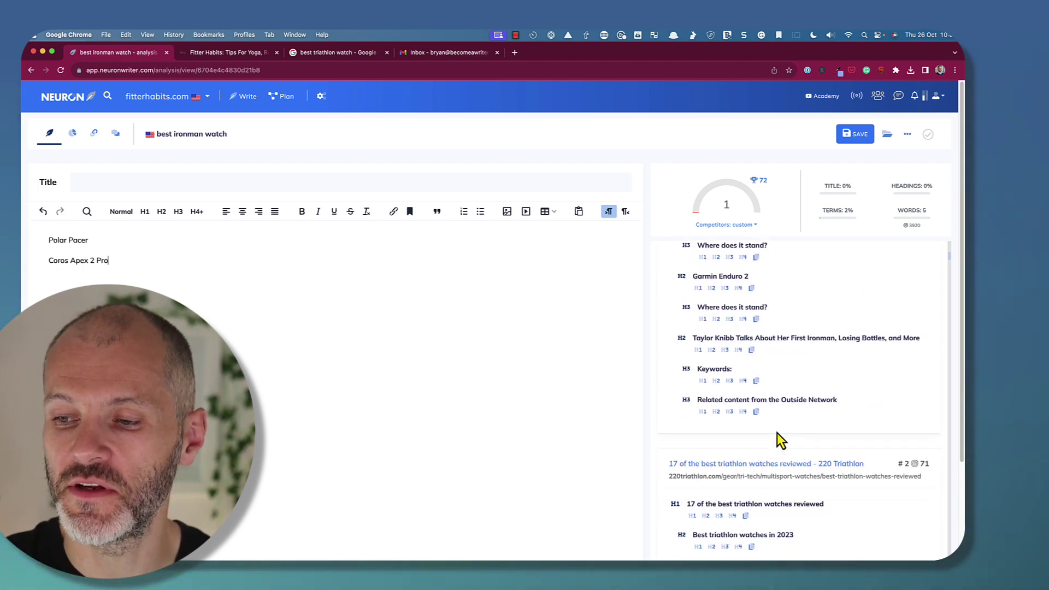
scroll(780, 437, down, 2)
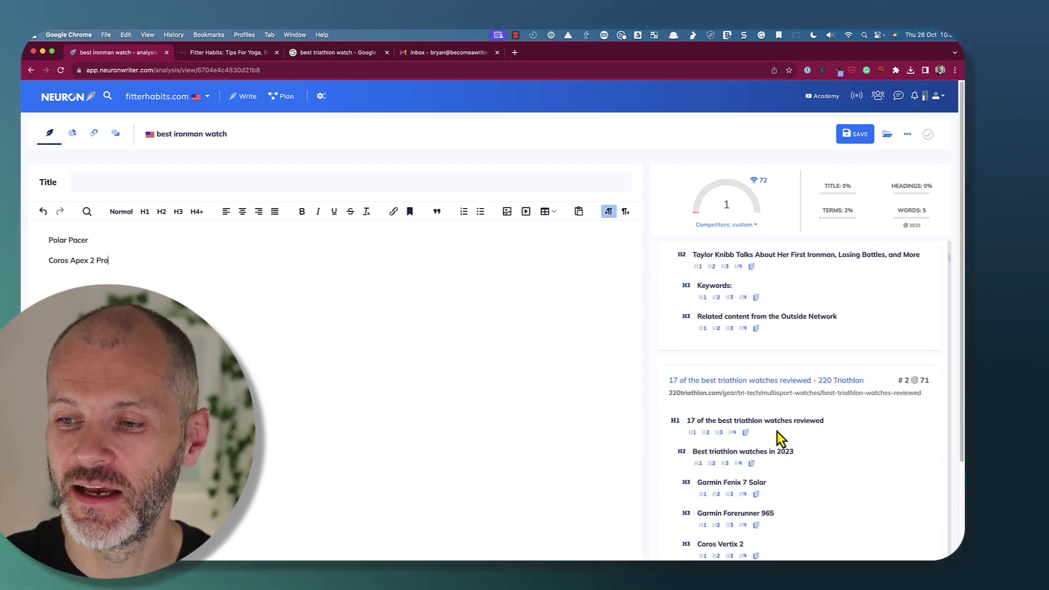
scroll(777, 432, down, 1)
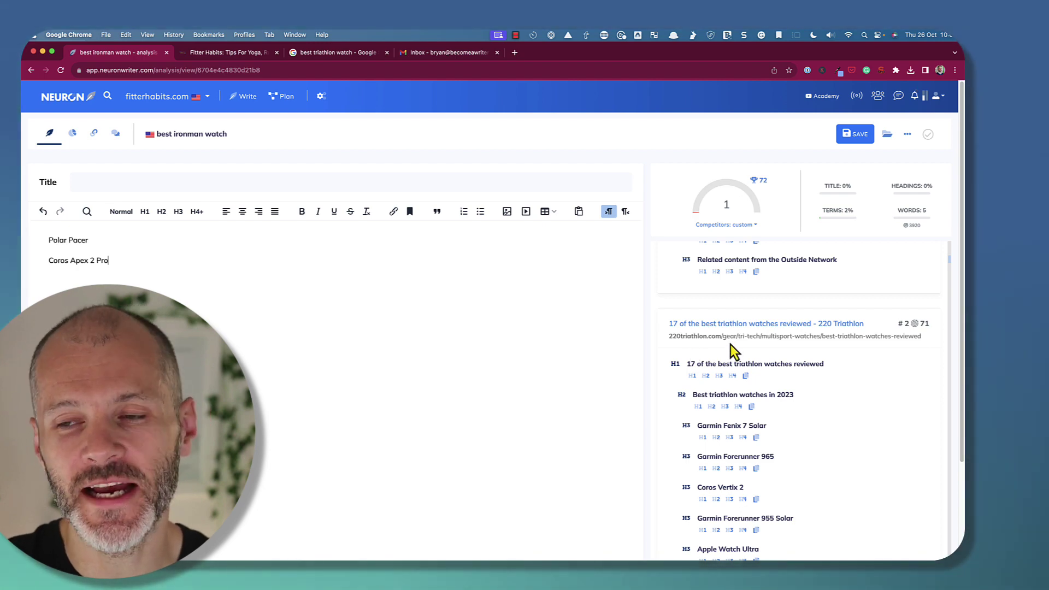
scroll(779, 451, down, 2)
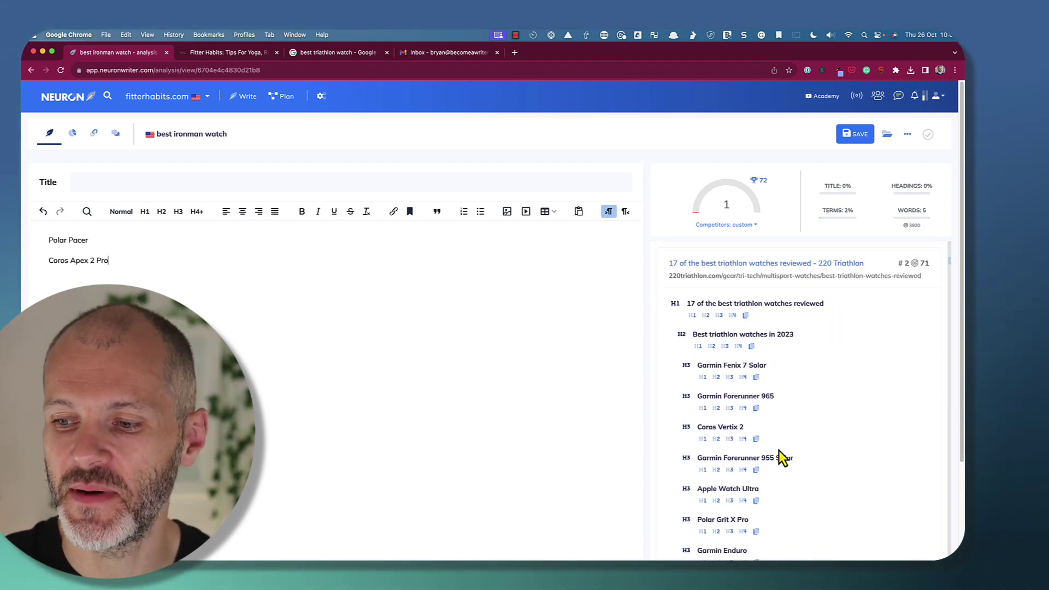
scroll(779, 451, down, 1)
scroll(755, 377, down, 1)
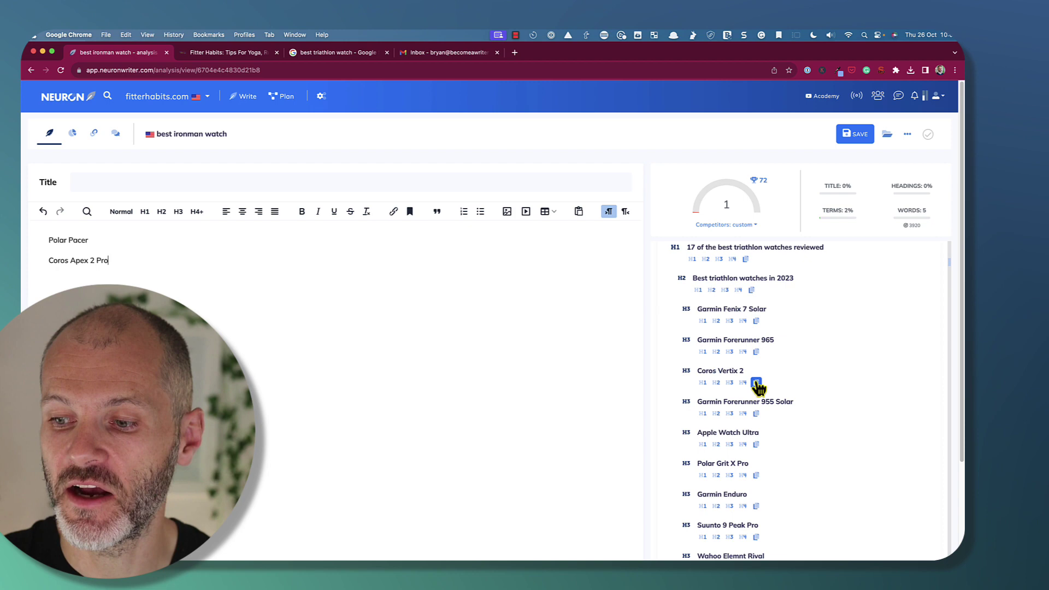
scroll(757, 386, down, 2)
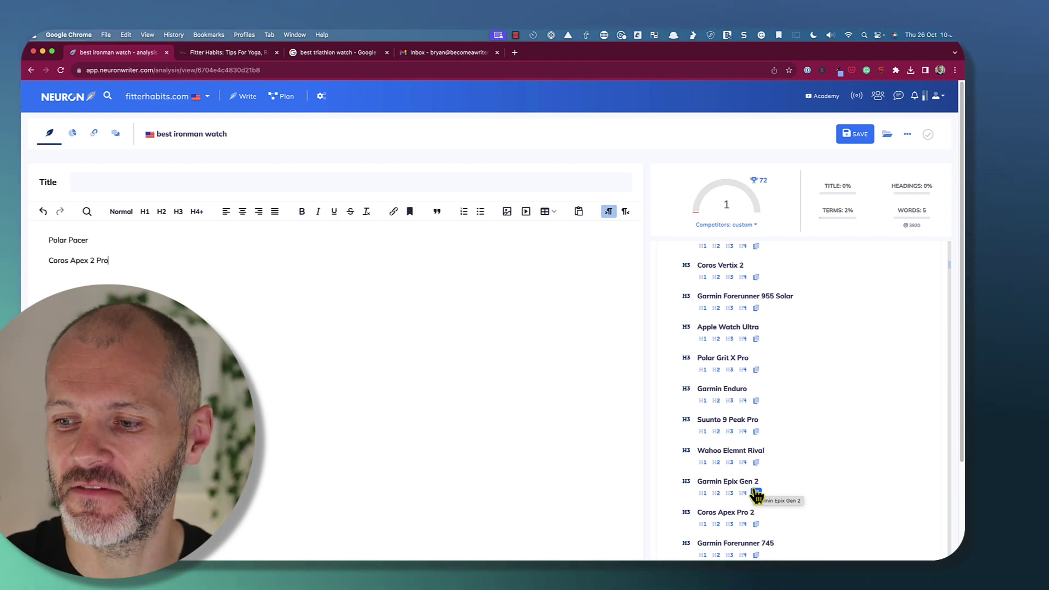
click(756, 493)
click(260, 359)
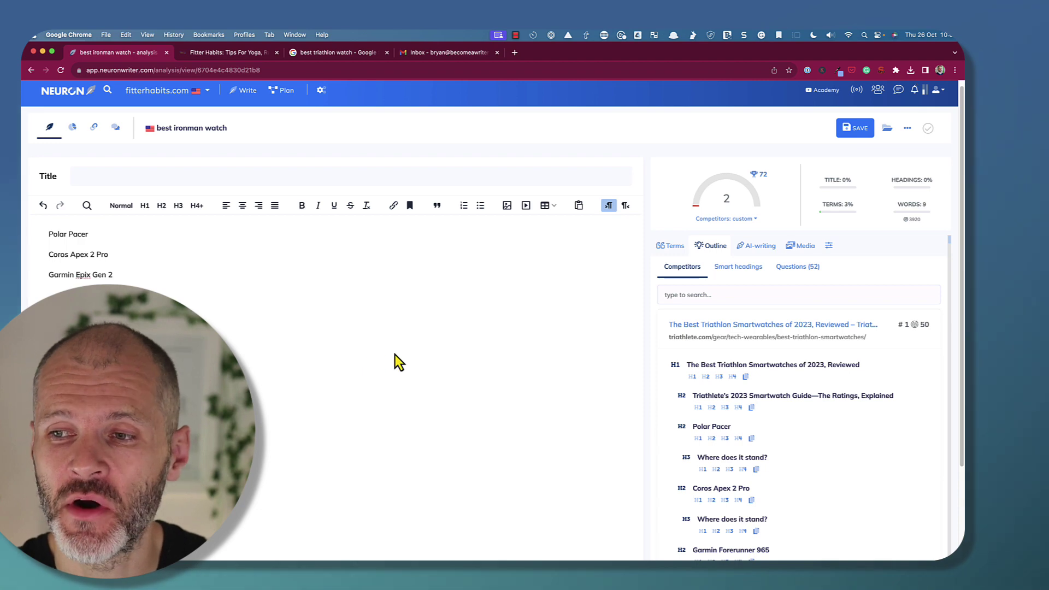
Insert six smart H2 headings, starting with 'Best triathlon watches in 2023', then select the added block.
click(739, 268)
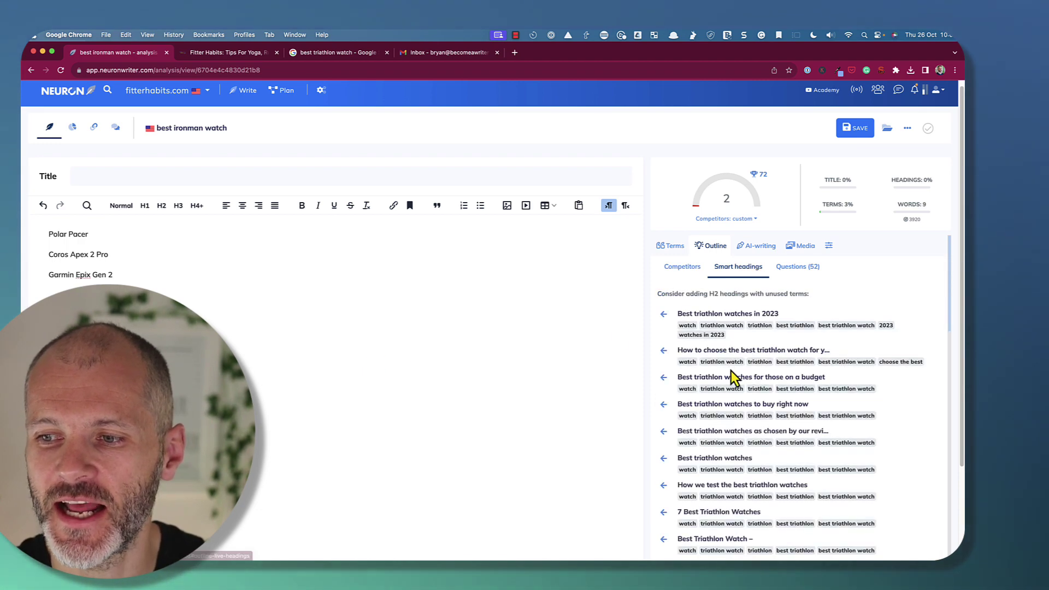
click(664, 314)
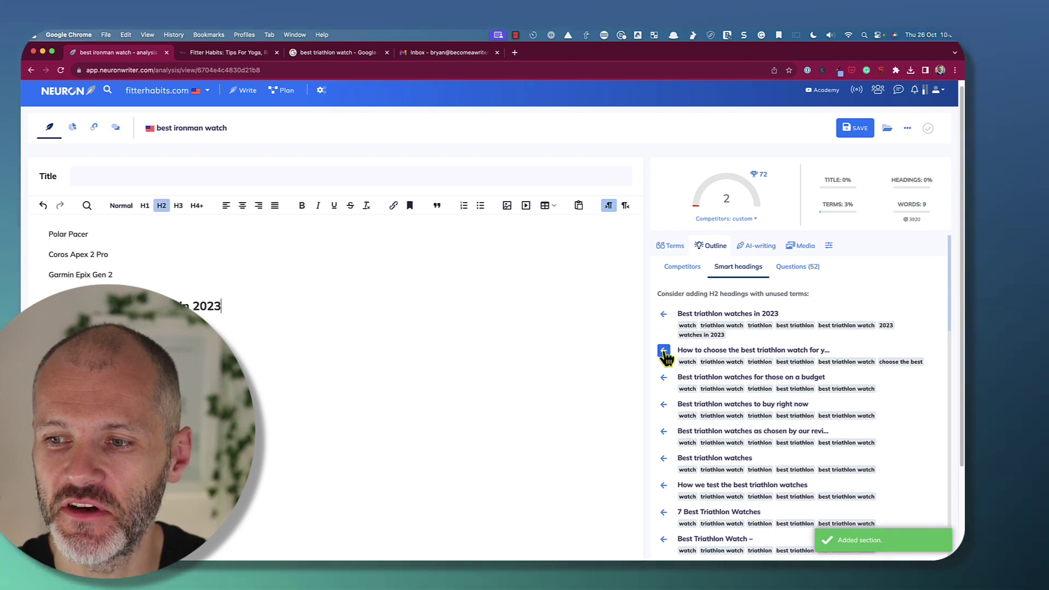
click(664, 351)
click(664, 378)
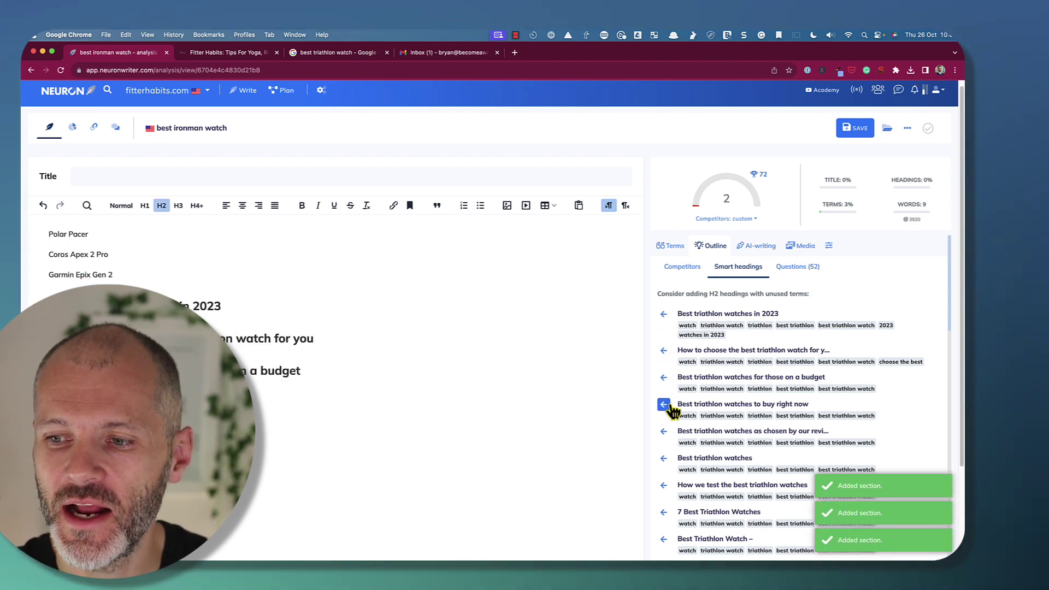
click(664, 404)
click(664, 431)
click(664, 459)
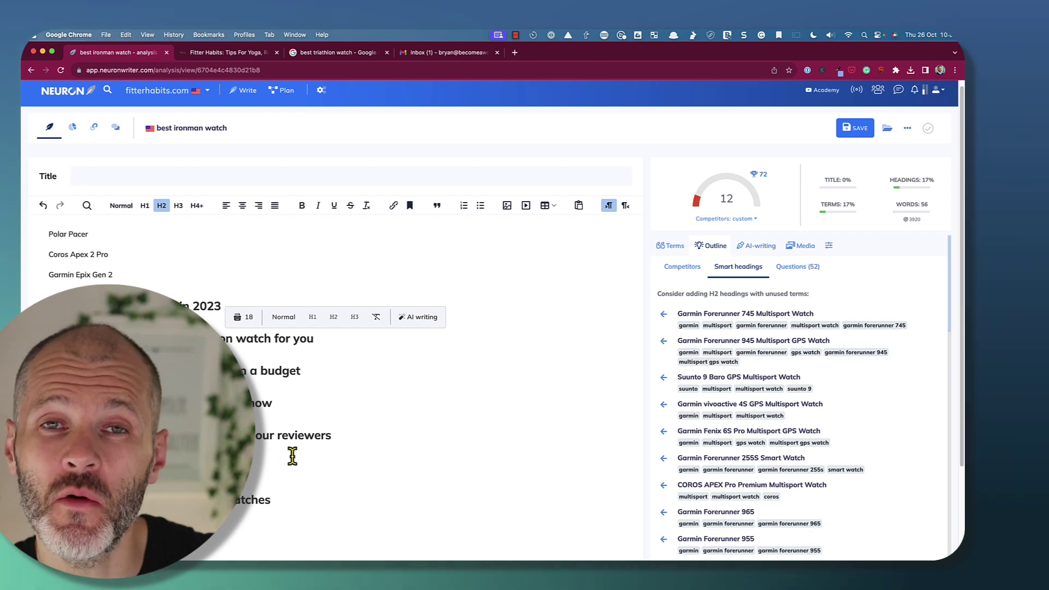
shift+click(306, 499)
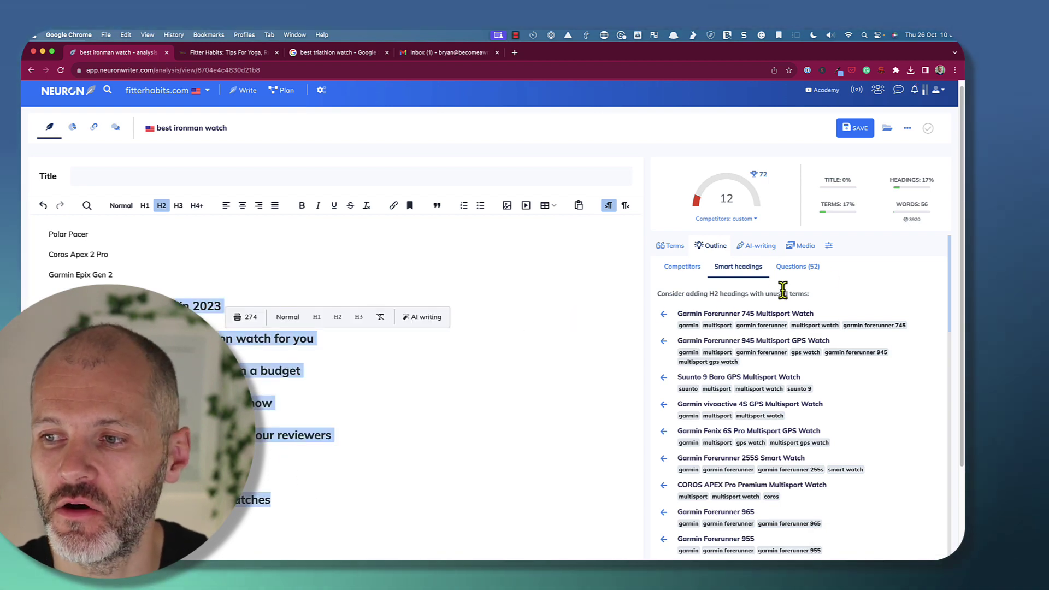
Show the 52 reader questions and copy the triathlon-watch and best-Garmin-for-Ironman questions.
click(817, 267)
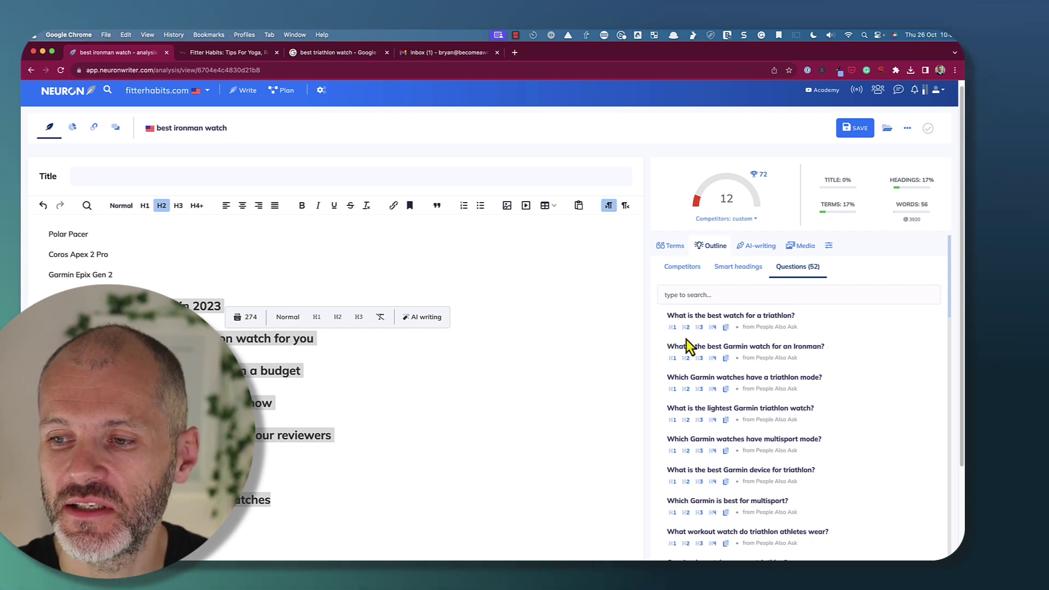
click(726, 327)
click(326, 519)
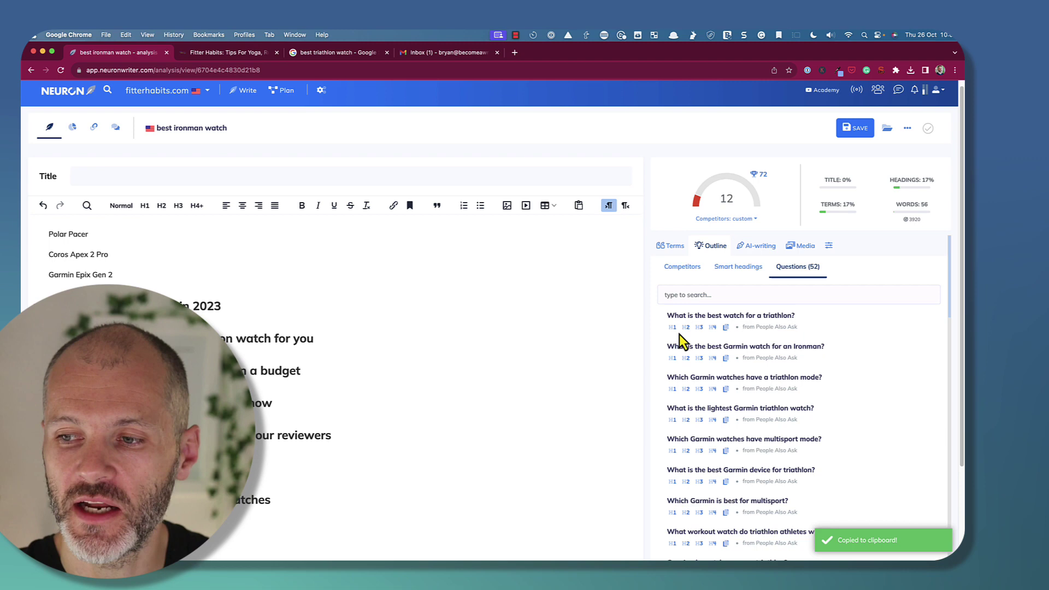
click(727, 358)
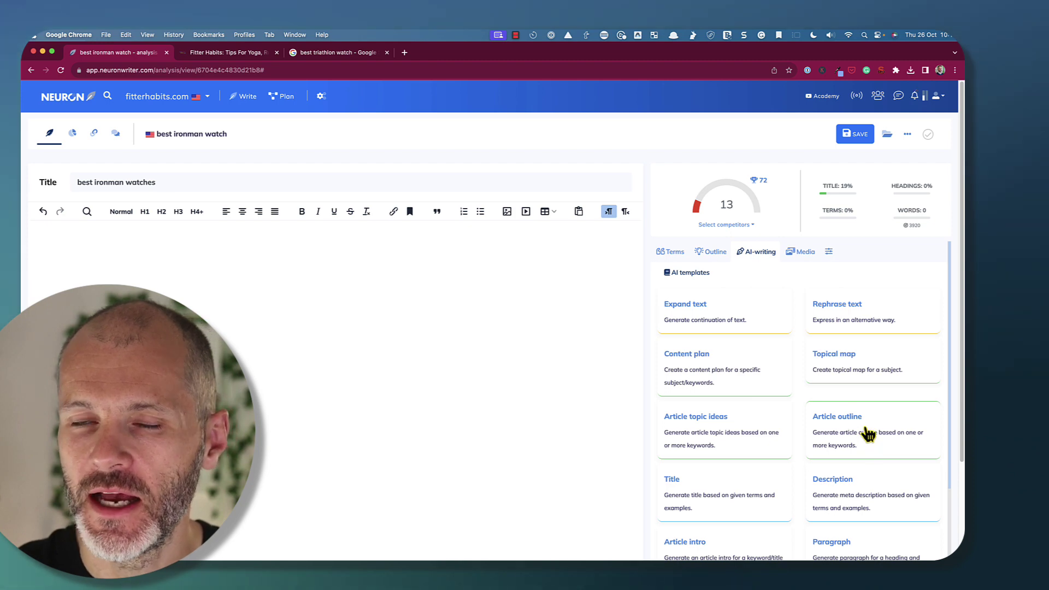
Generate an Article outline for the keyword 'best ironman watch'.
click(821, 428)
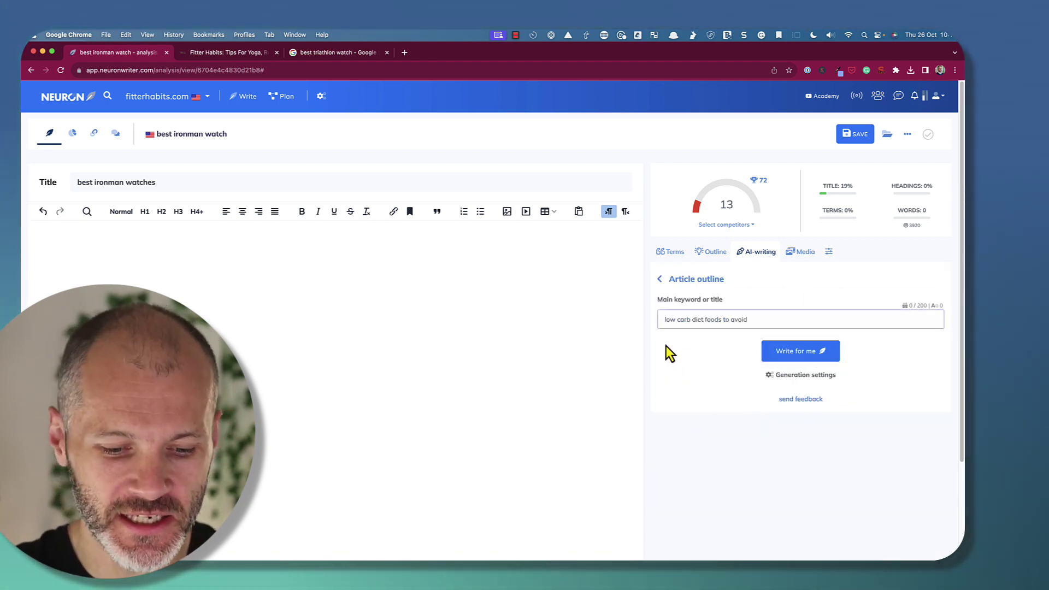
text(best )
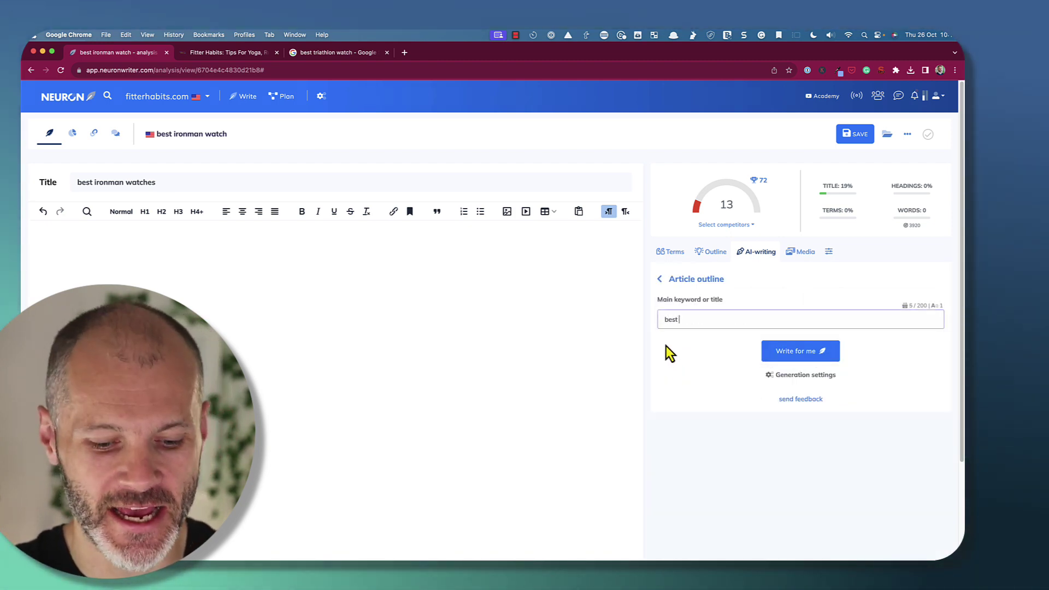
text(ironman watch)
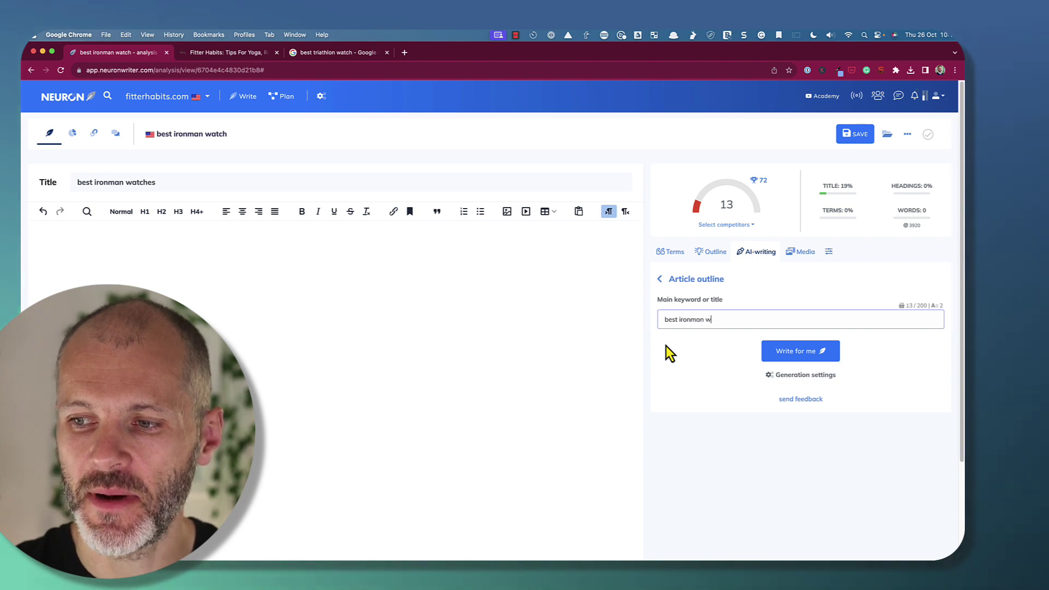
click(822, 355)
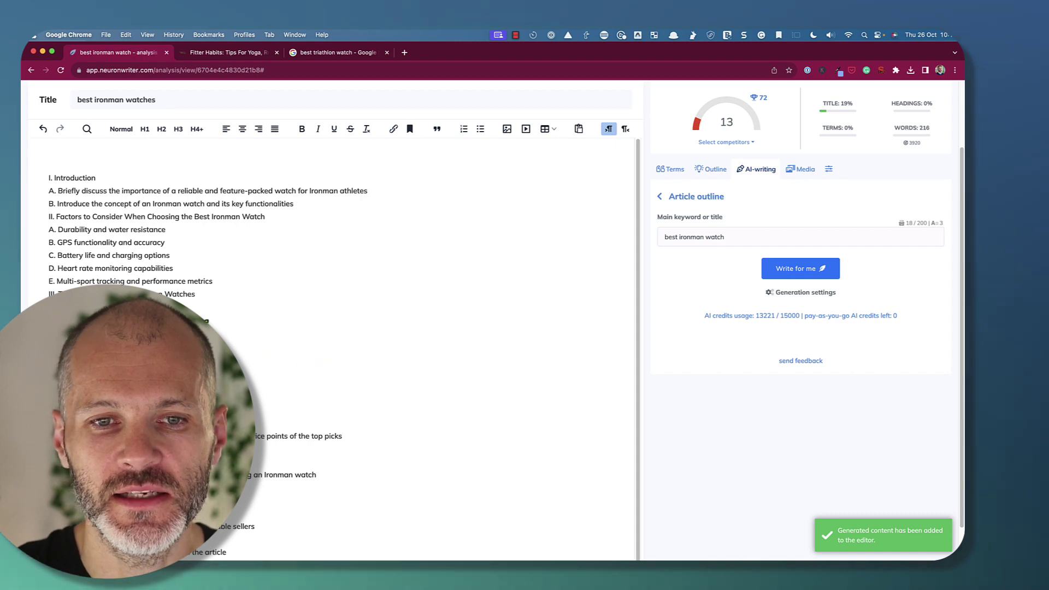
Select and review the generated ironman watch outline in the editor.
drag(62, 177, 191, 423)
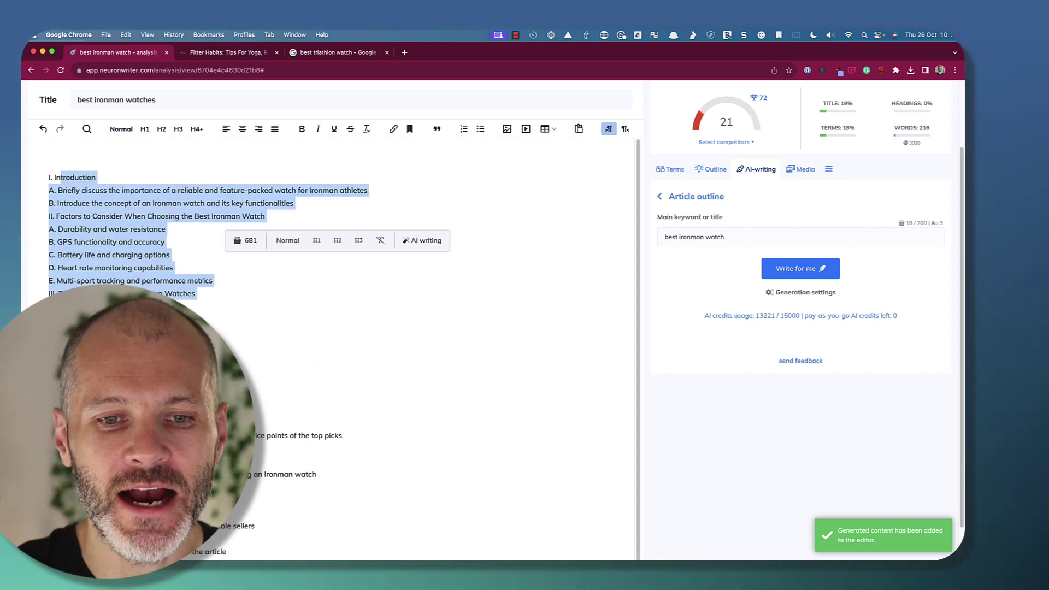
click(191, 423)
scroll(191, 423, down, 2)
drag(417, 530, 57, 134)
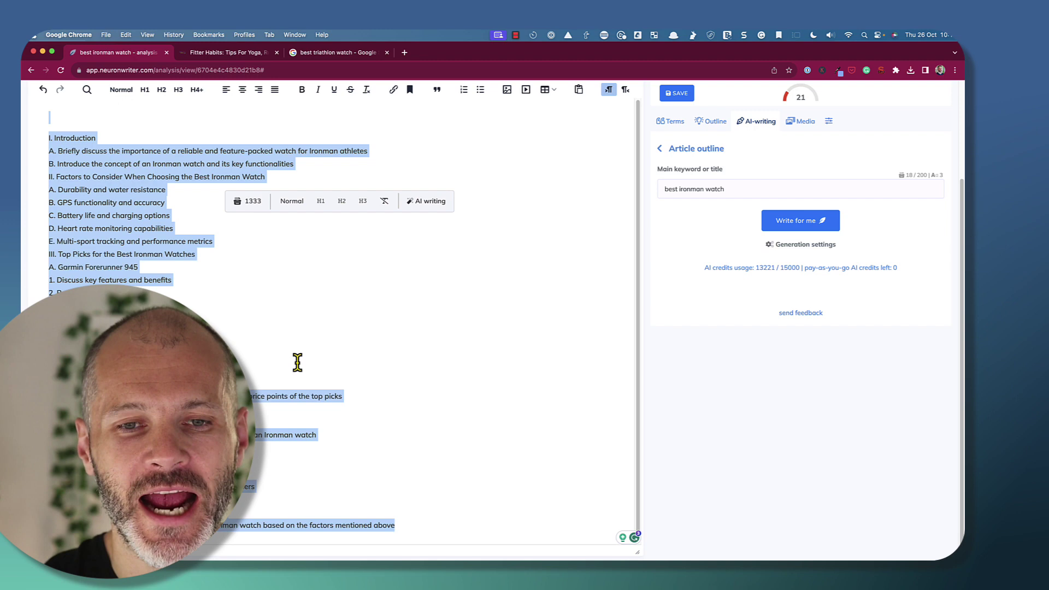
click(114, 176)
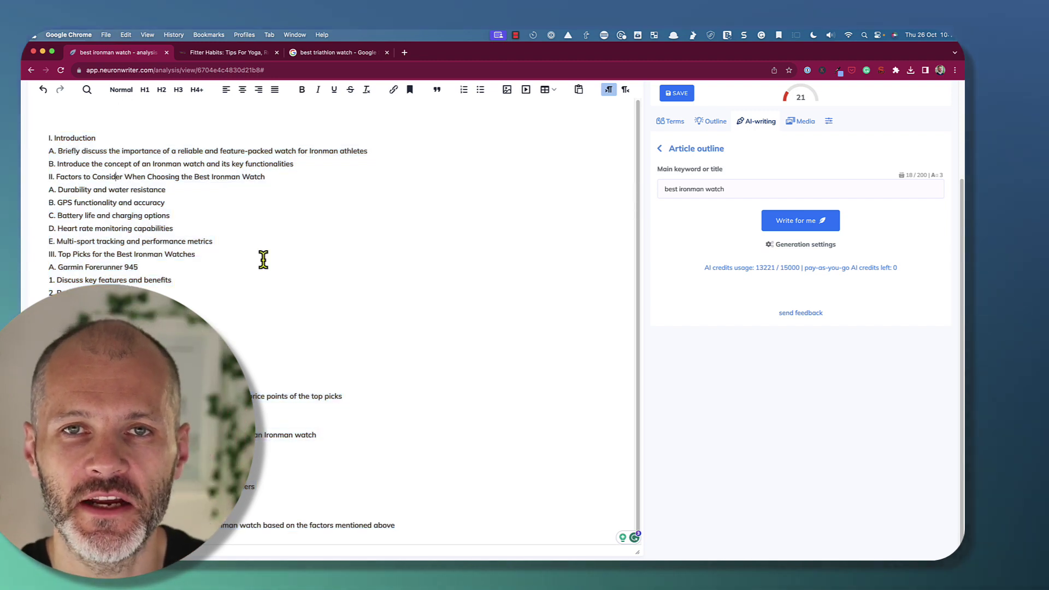
scroll(629, 325, up, 3)
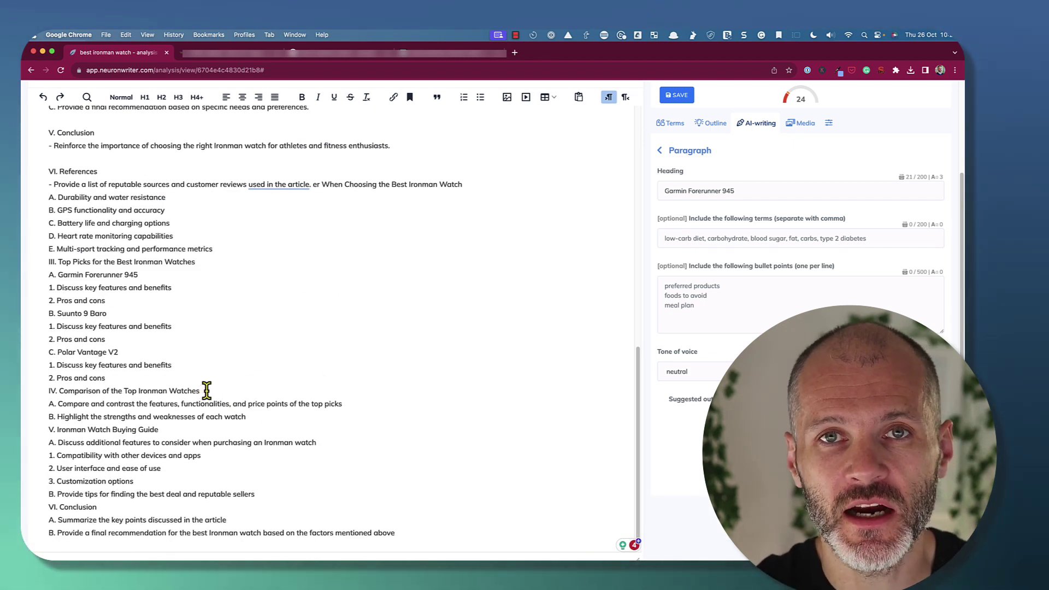
Generate an AI paragraph from the 'Comparison of the Top Ironman Watches' heading via Start paragraph.
drag(200, 391, 59, 391)
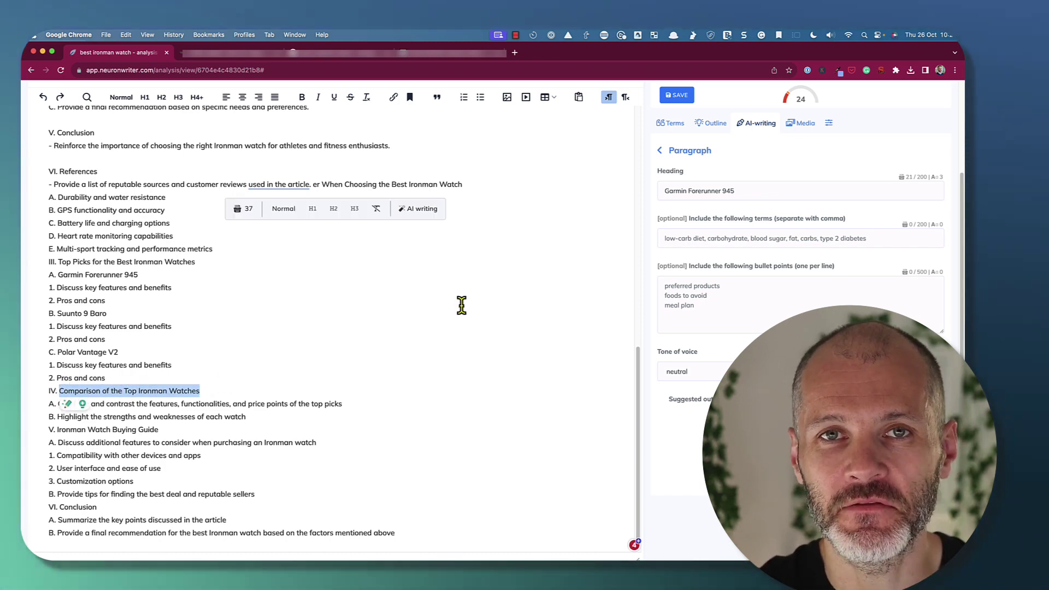
click(428, 219)
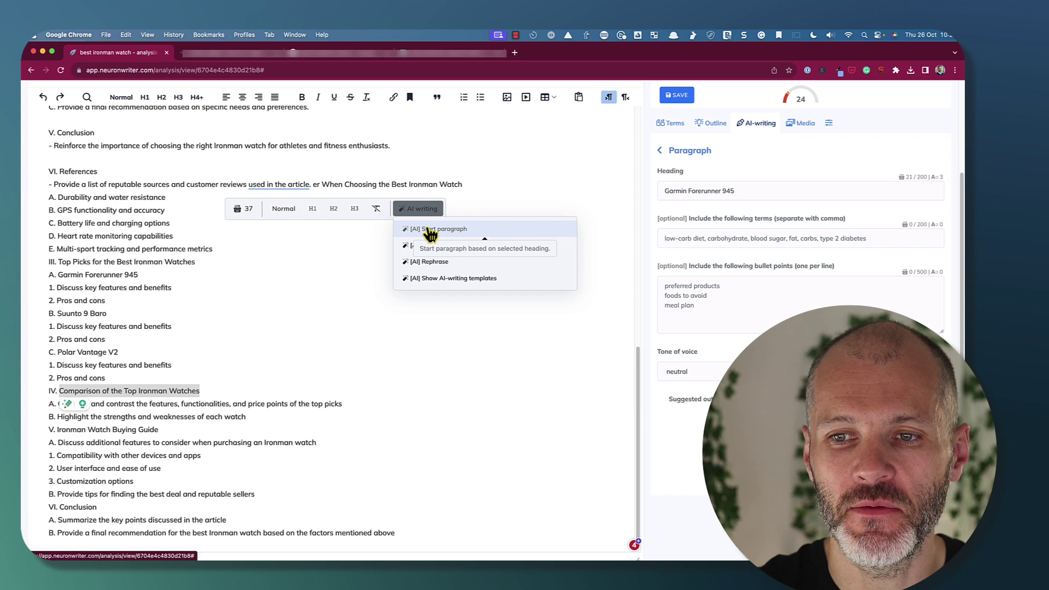
click(437, 229)
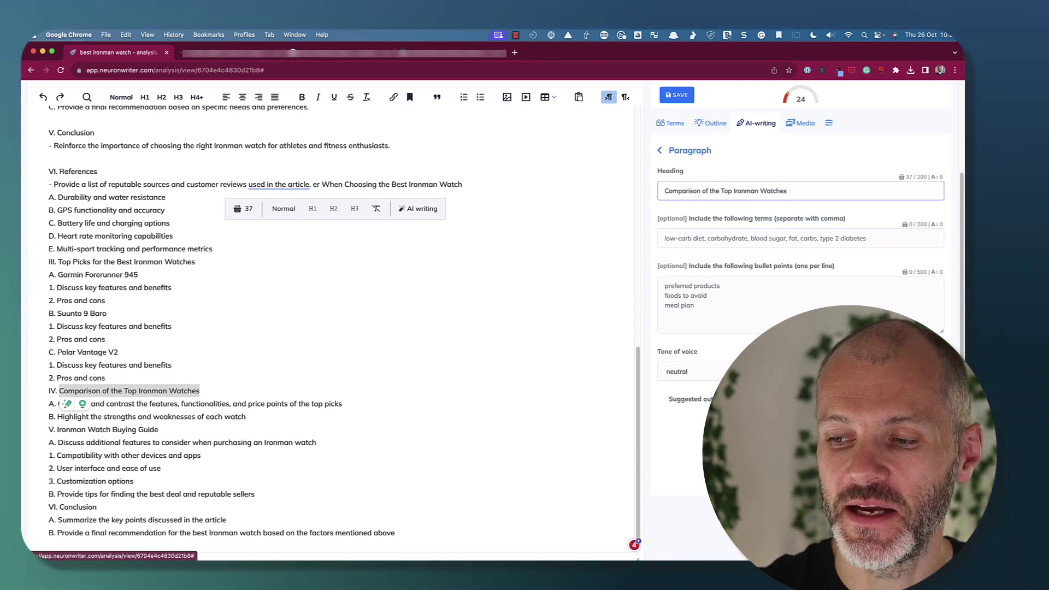
click(470, 453)
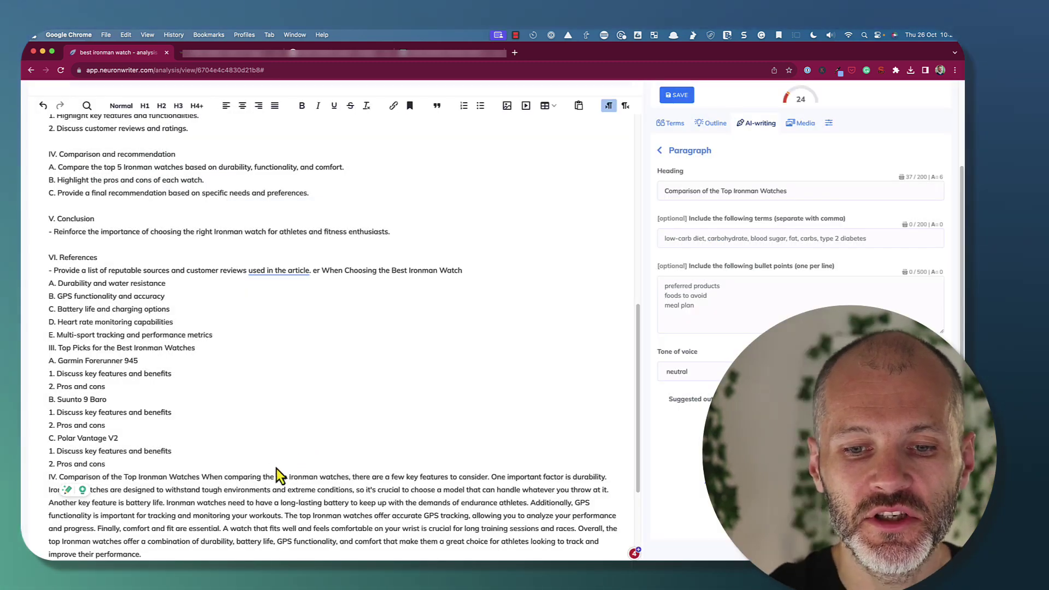
scroll(218, 492, down, 3)
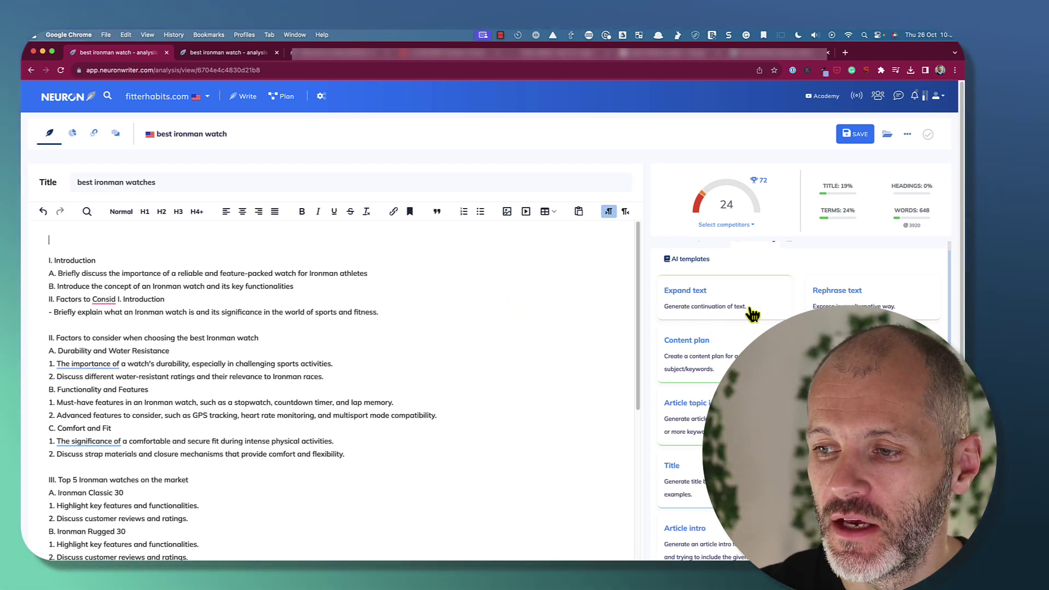
Generate an Article intro from the pasted keyword with a neutral tone of voice.
scroll(741, 317, down, 1)
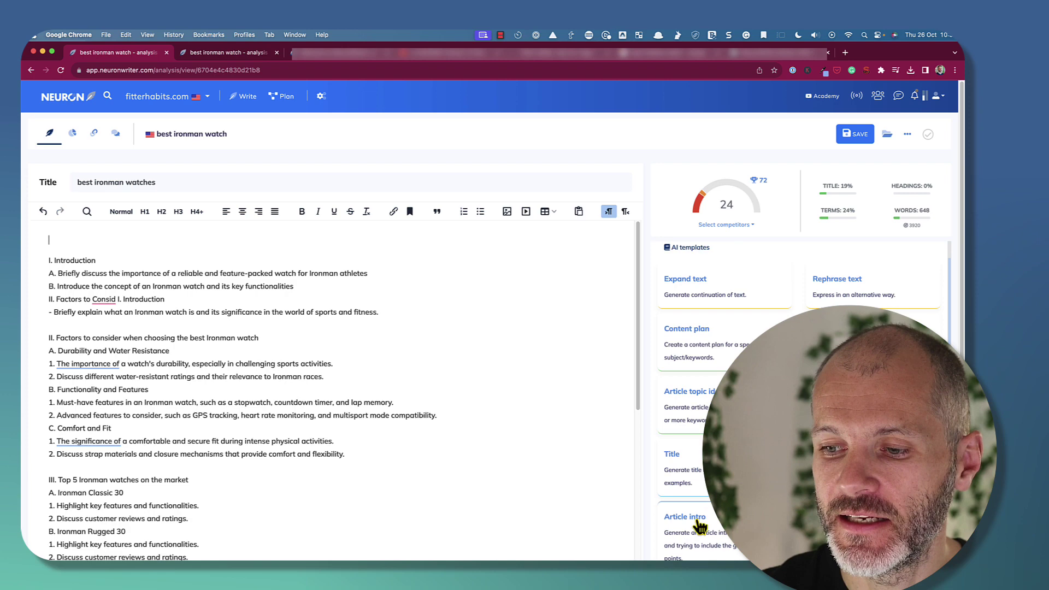
click(701, 533)
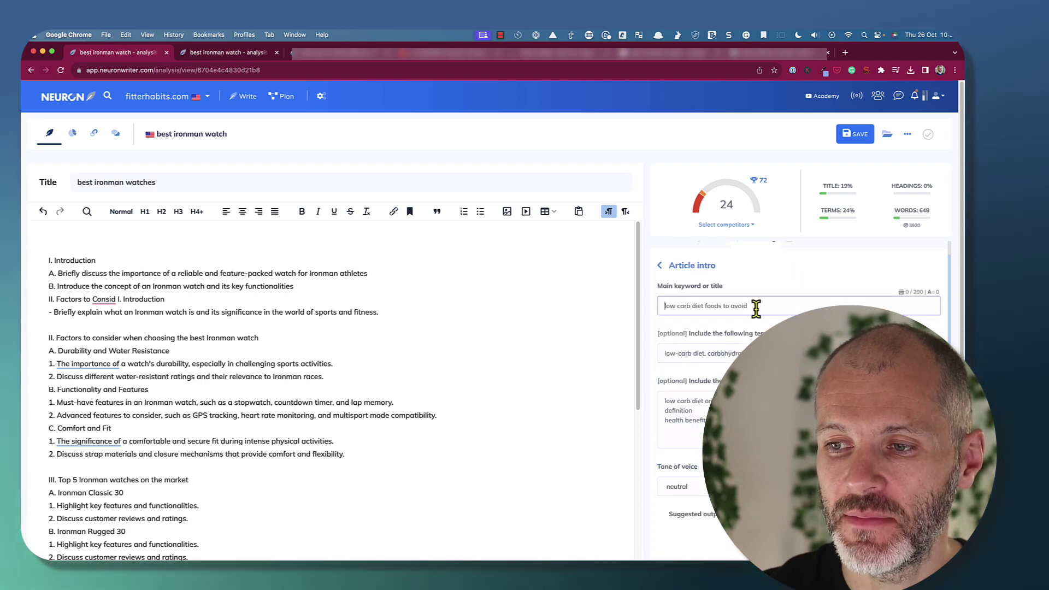
key(super+v)
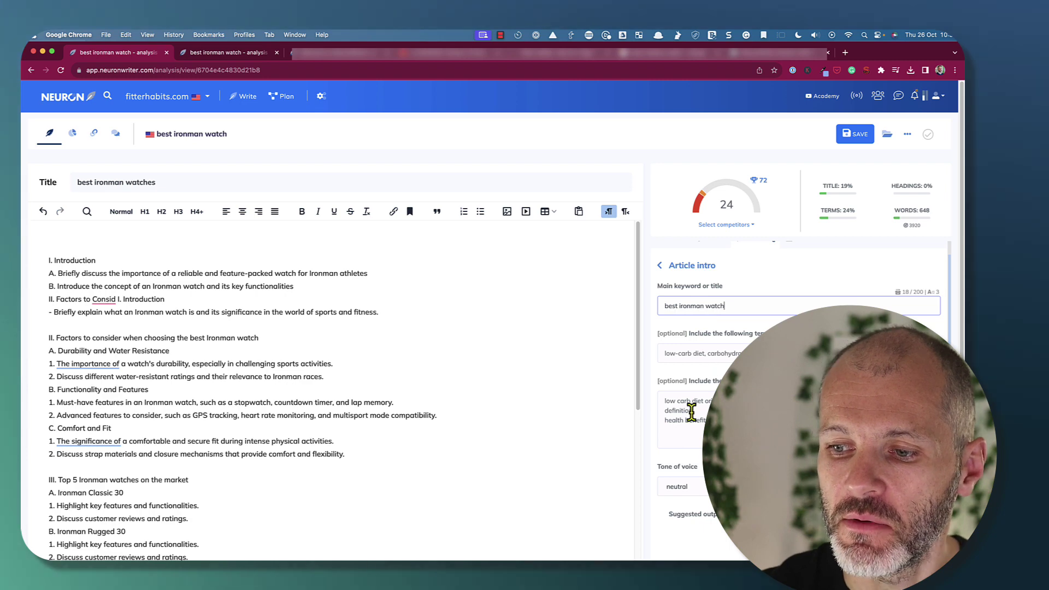
click(683, 487)
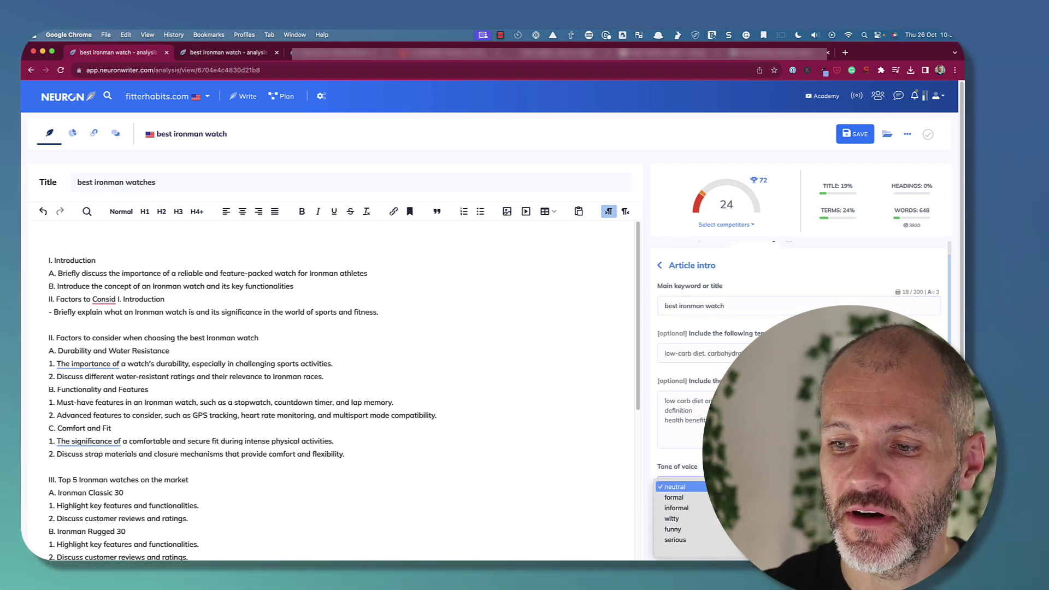
key(Return)
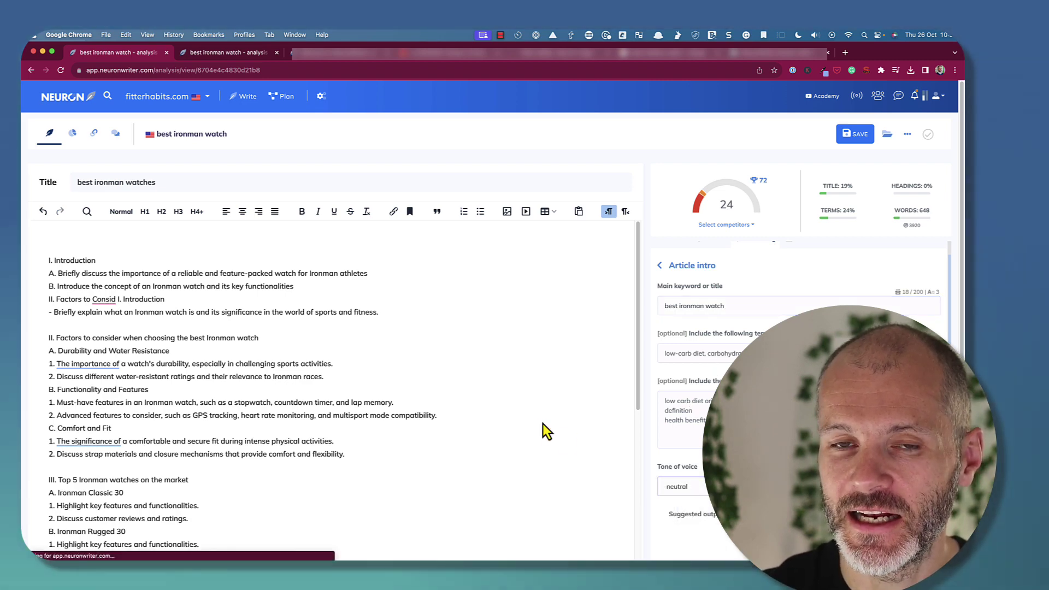
click(797, 538)
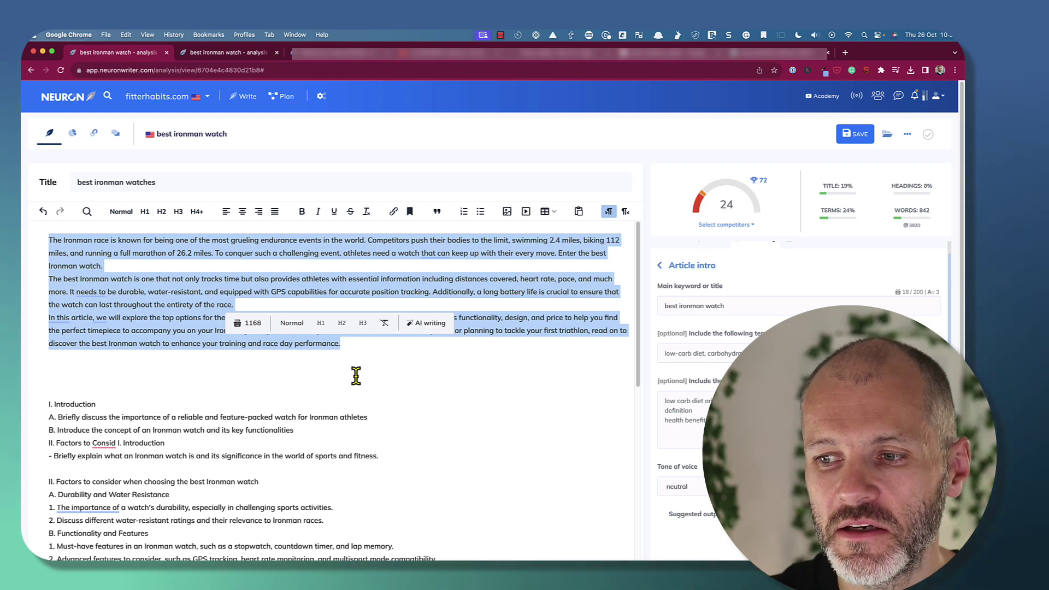
click(658, 264)
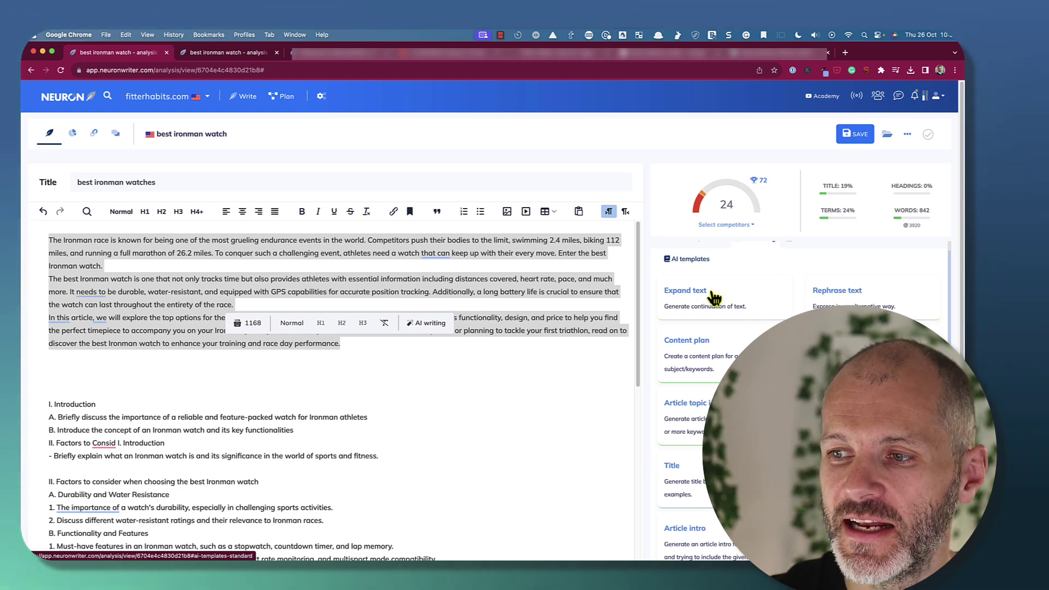
scroll(663, 470, down, 2)
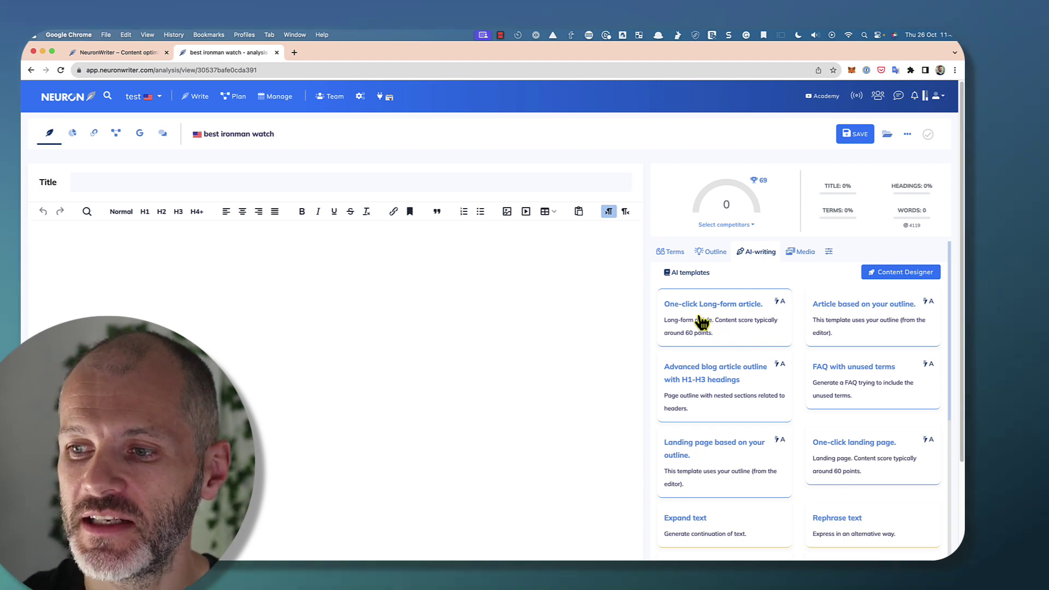
Inspect the Title field of the One-click Long-form article template, then close the form.
click(741, 316)
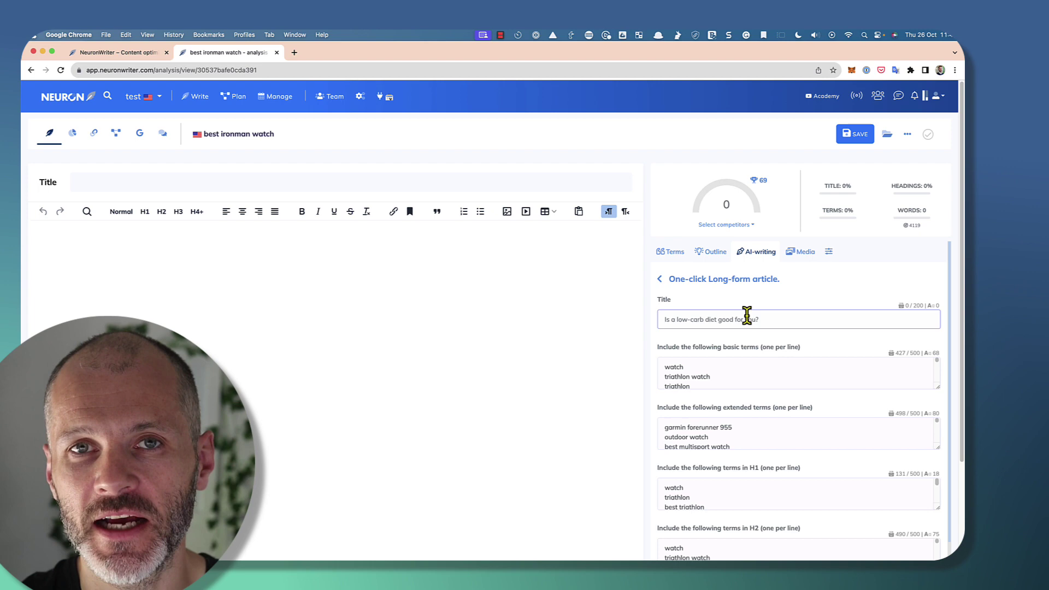
click(746, 318)
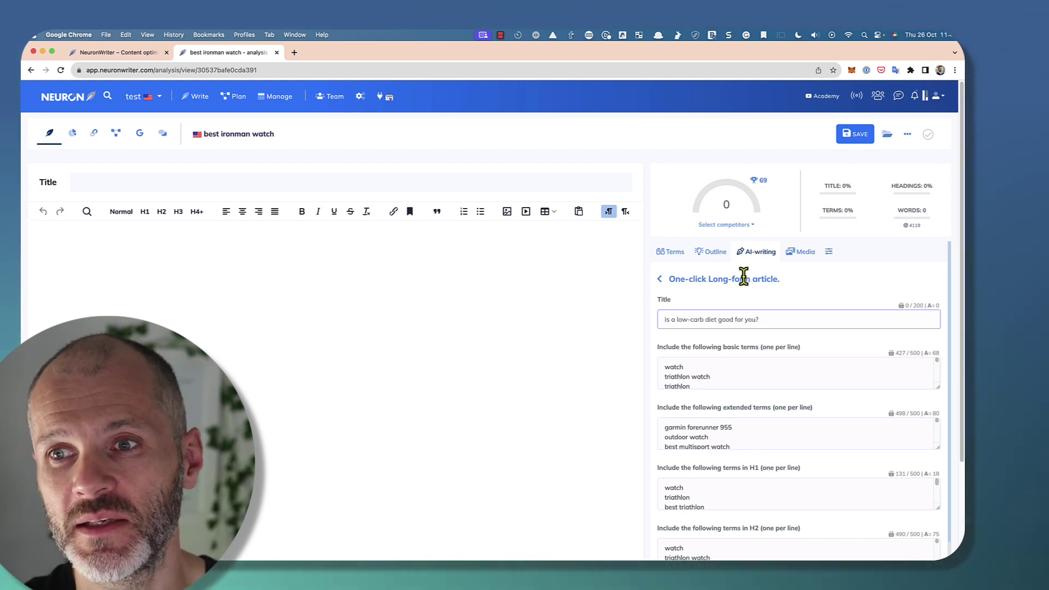
click(660, 280)
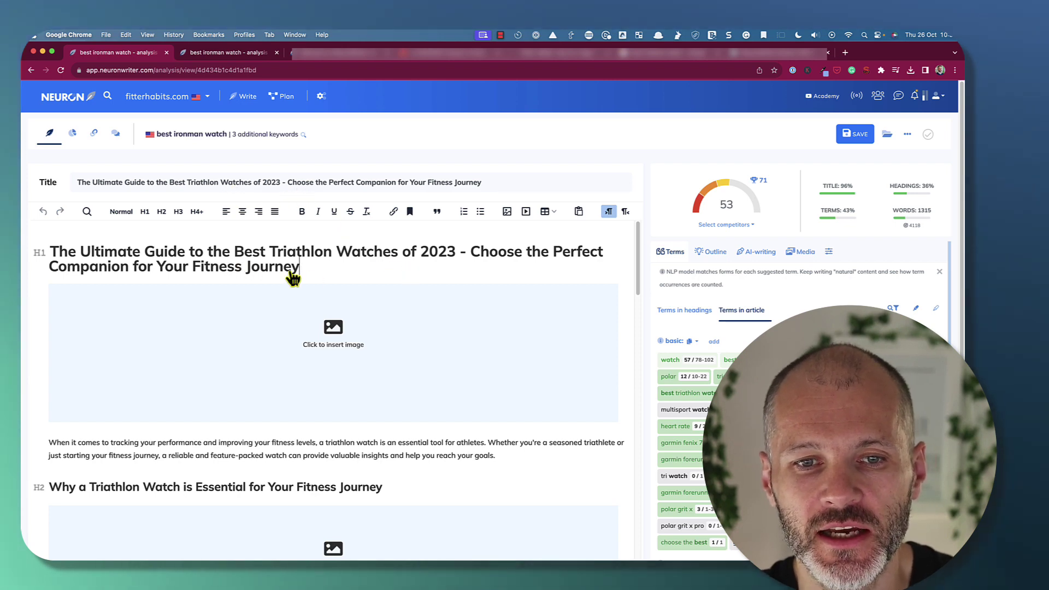
drag(300, 268, 62, 253)
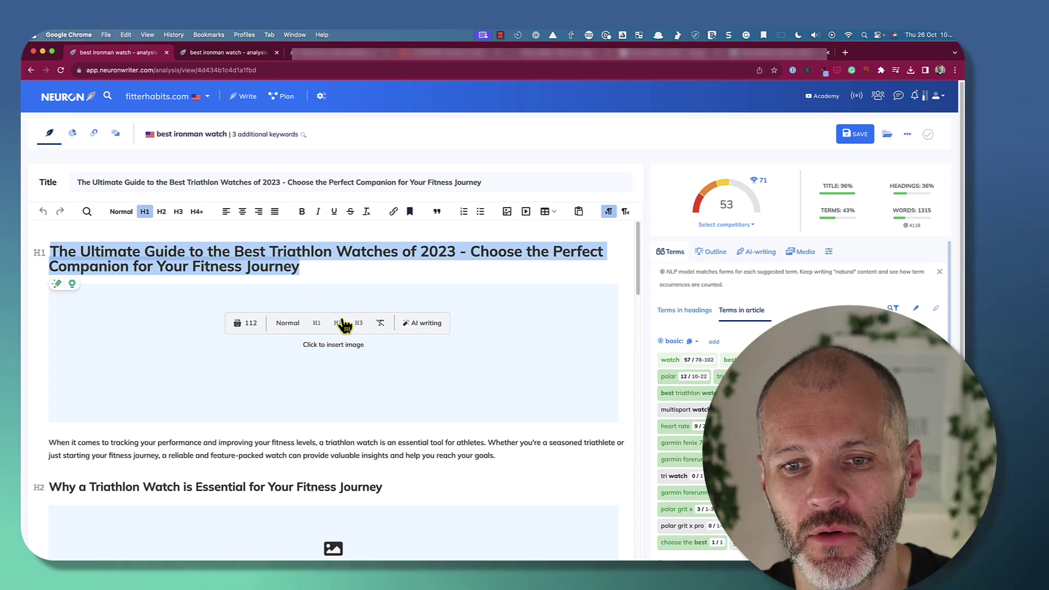
scroll(349, 325, down, 3)
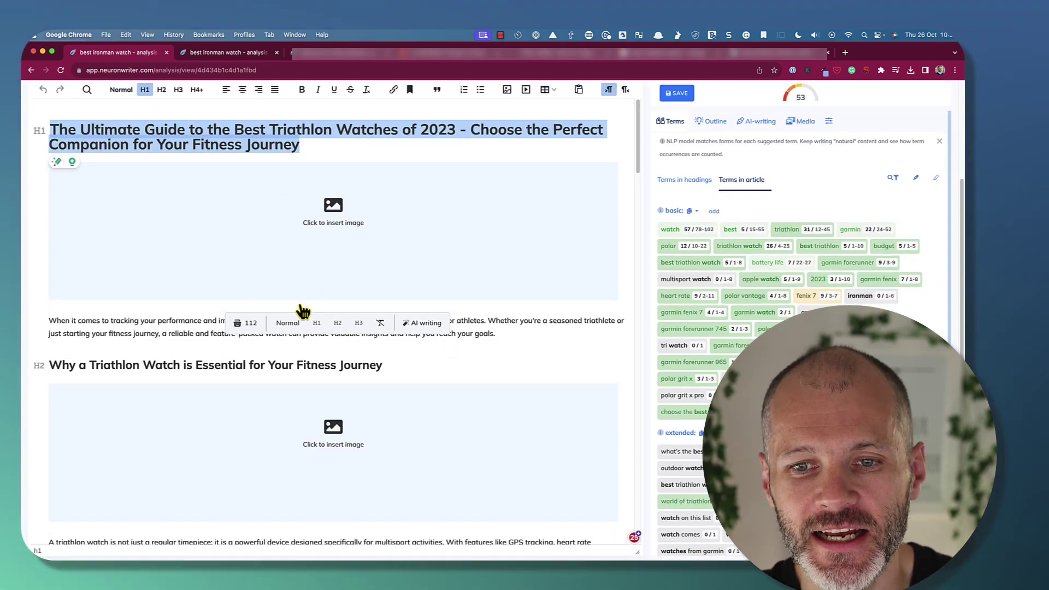
scroll(402, 274, up, 3)
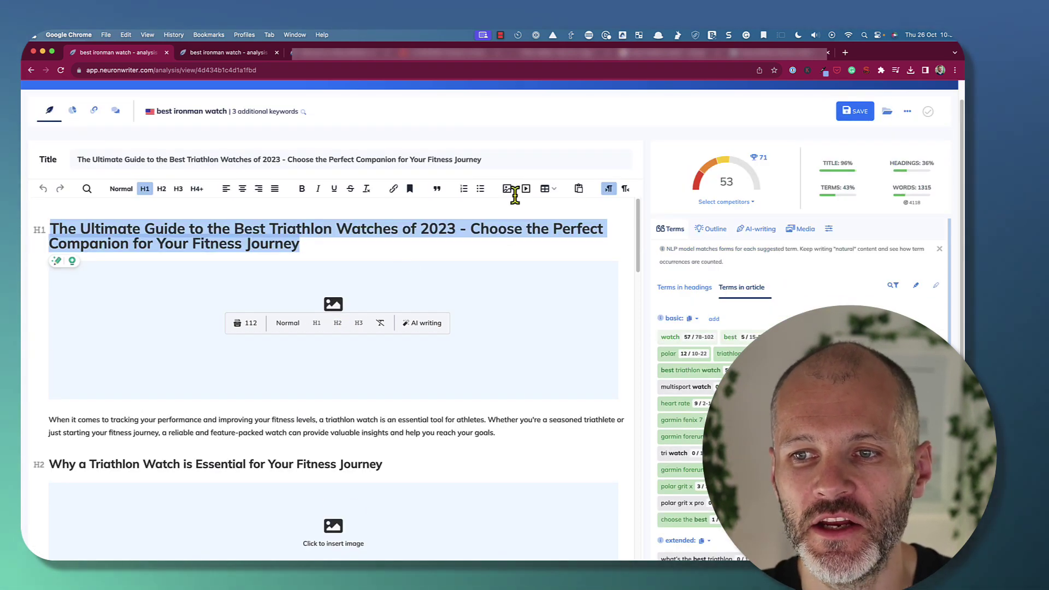
scroll(388, 306, down, 5)
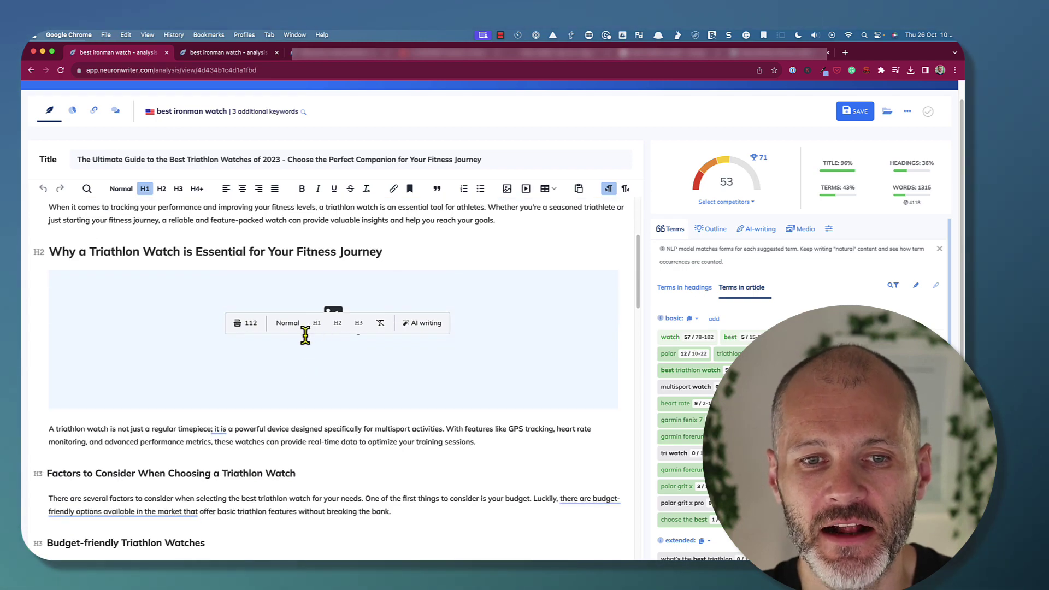
scroll(110, 290, down, 5)
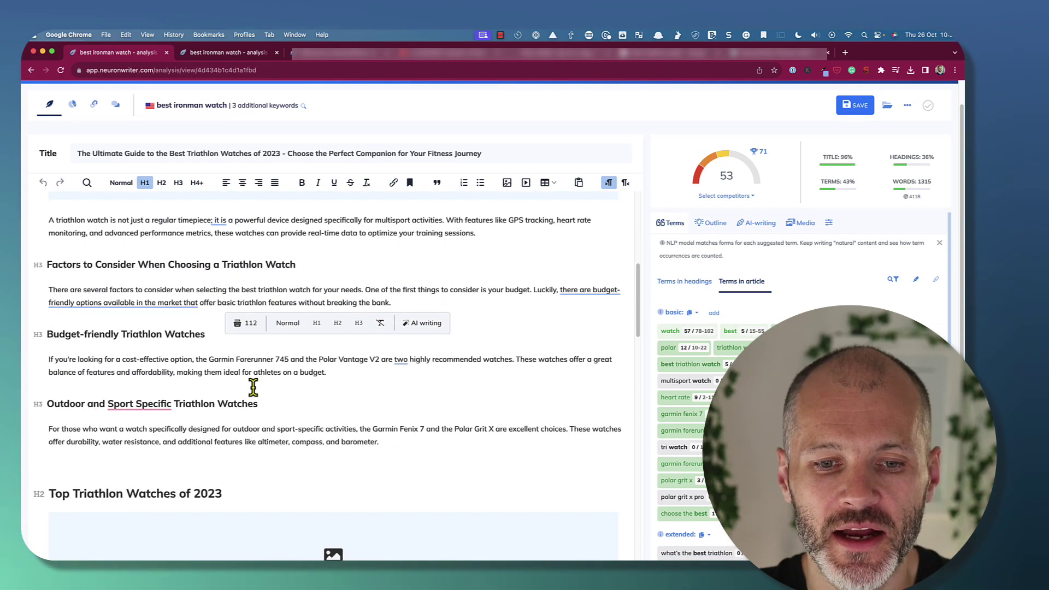
scroll(253, 387, down, 15)
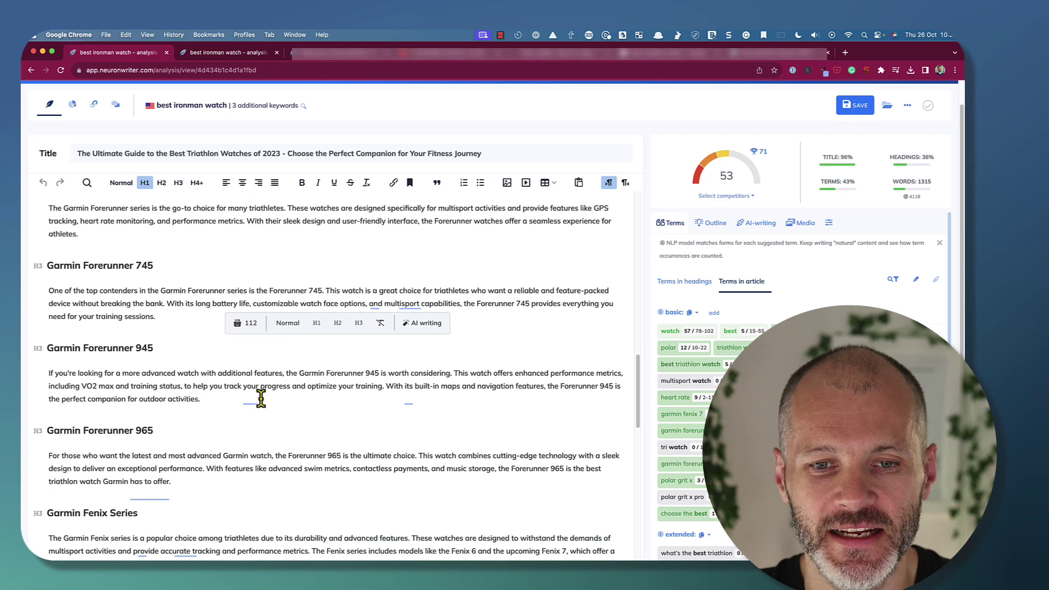
scroll(261, 399, down, 2)
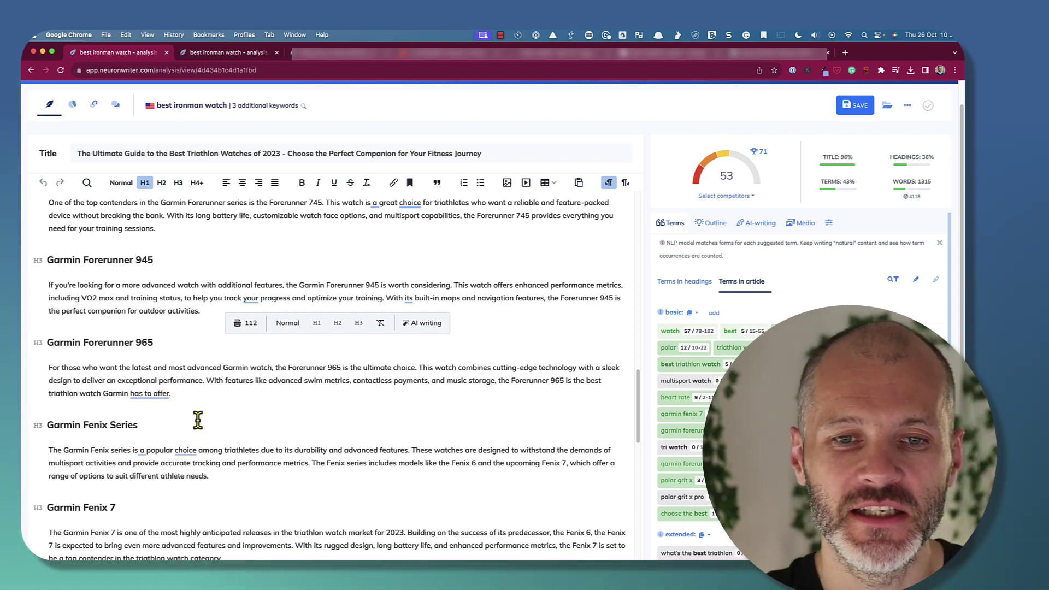
scroll(198, 419, down, 10)
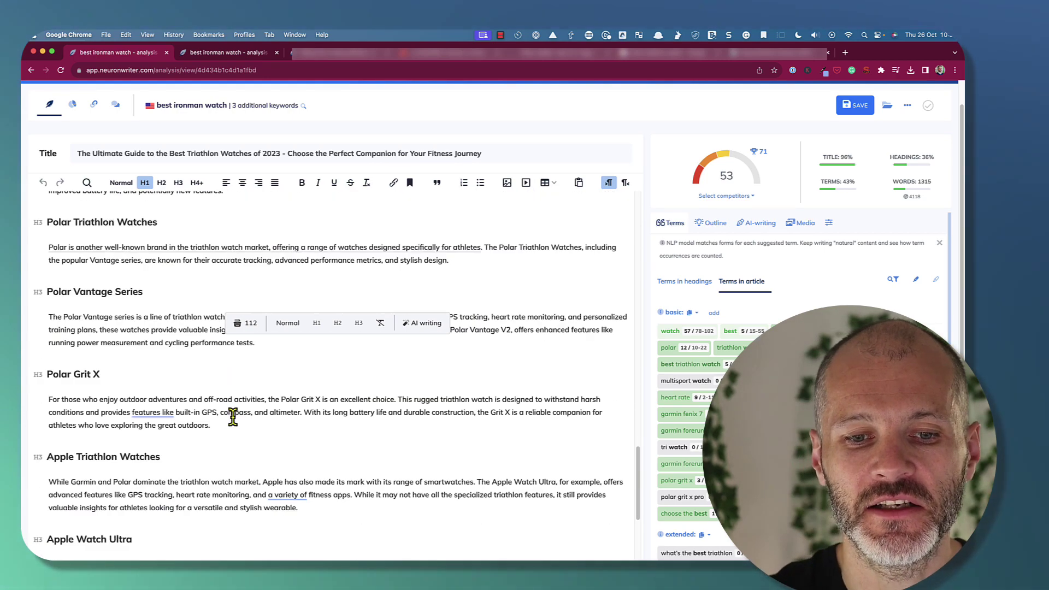
scroll(233, 417, down, 5)
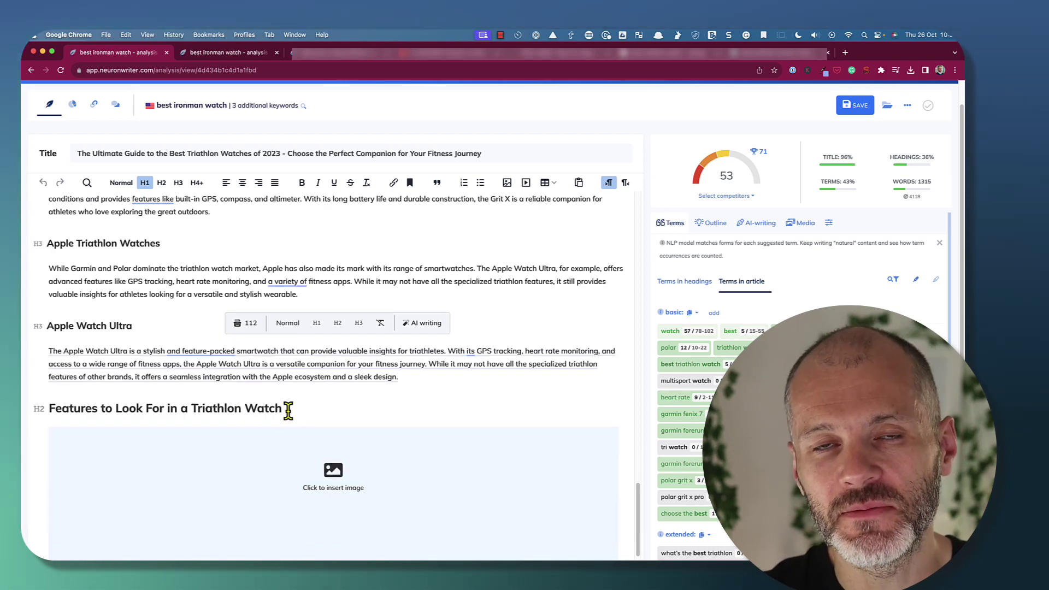
click(363, 392)
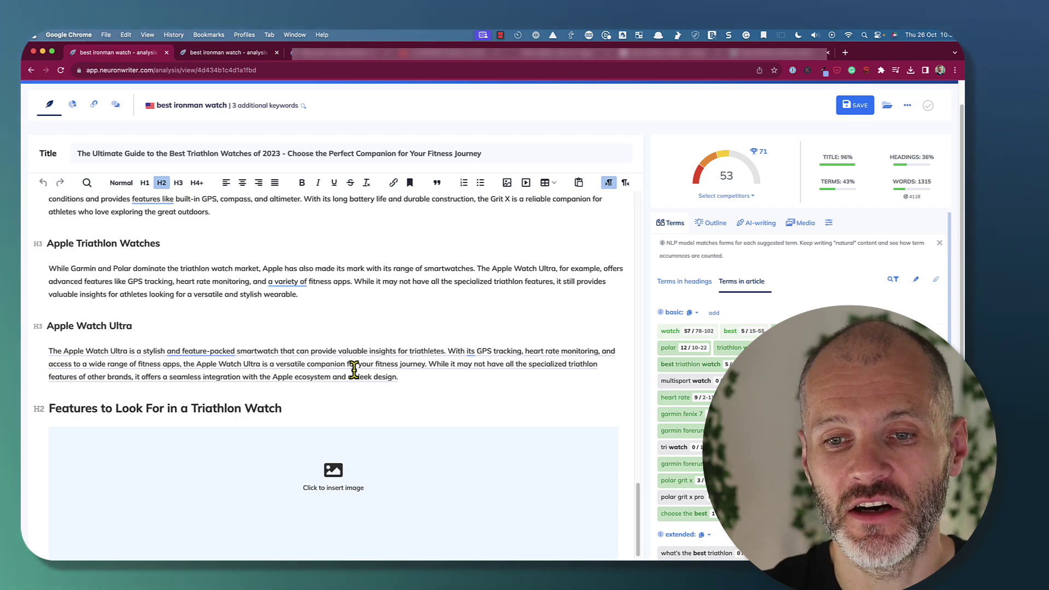
scroll(354, 370, down, 5)
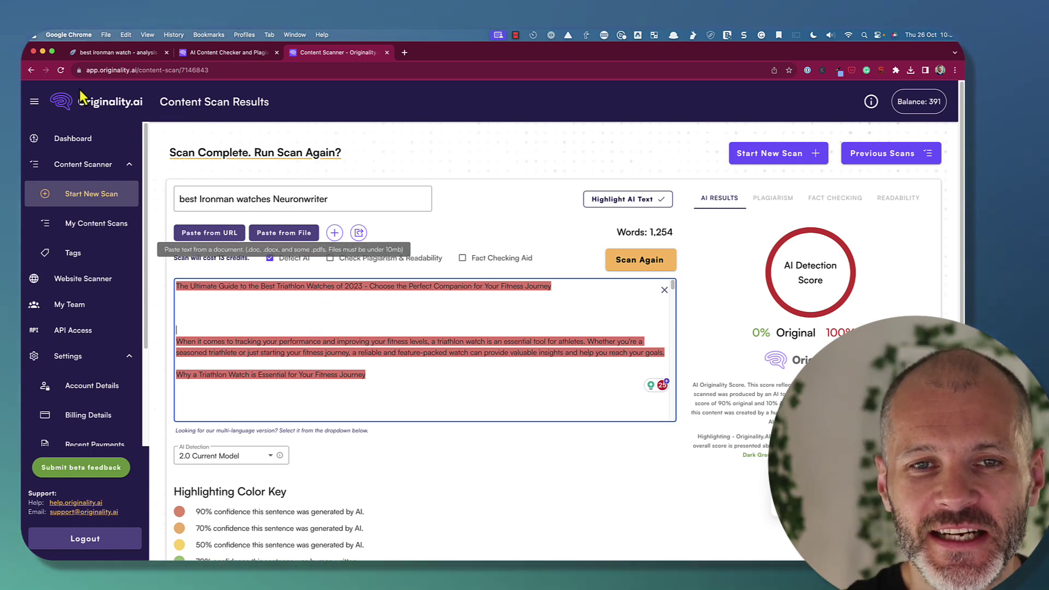
Read the AI likelihood of the red-highlighted sentences in Originality.ai, then return to NeuronWriter.
mouse_move(434, 339)
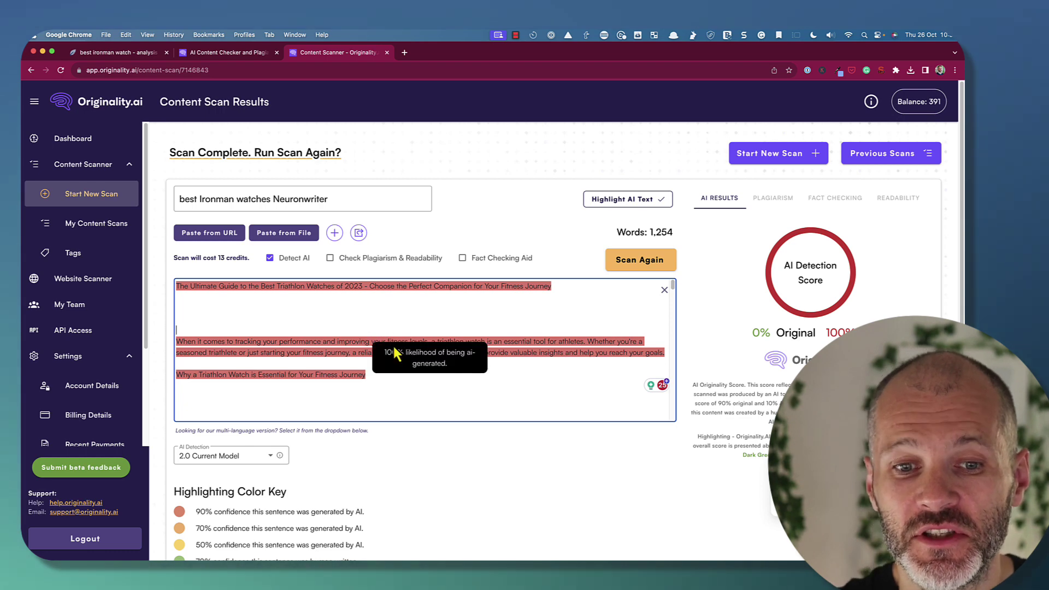
scroll(354, 341, down, 3)
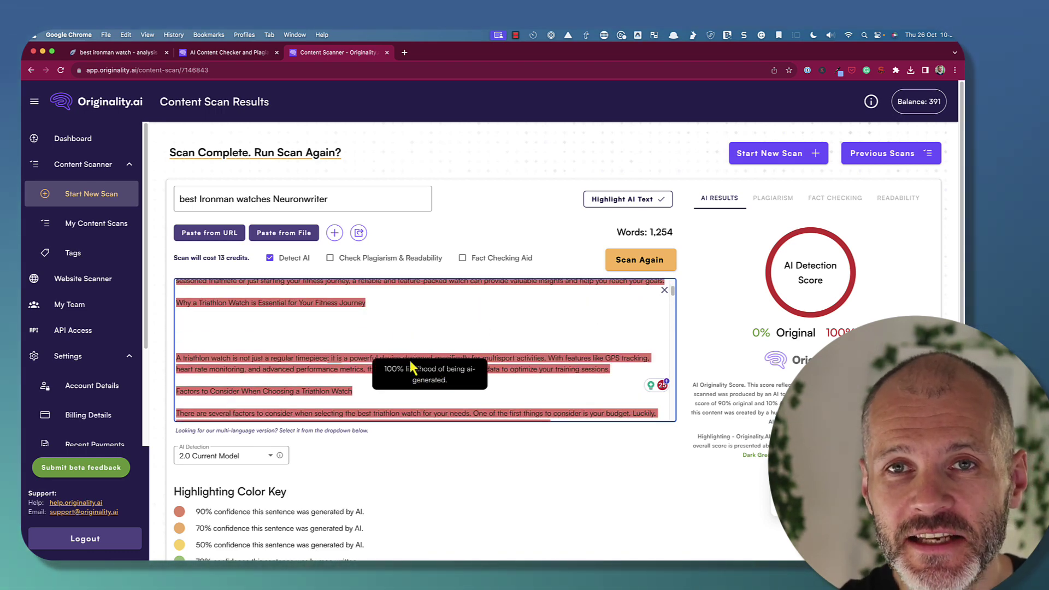
scroll(415, 334, up, 3)
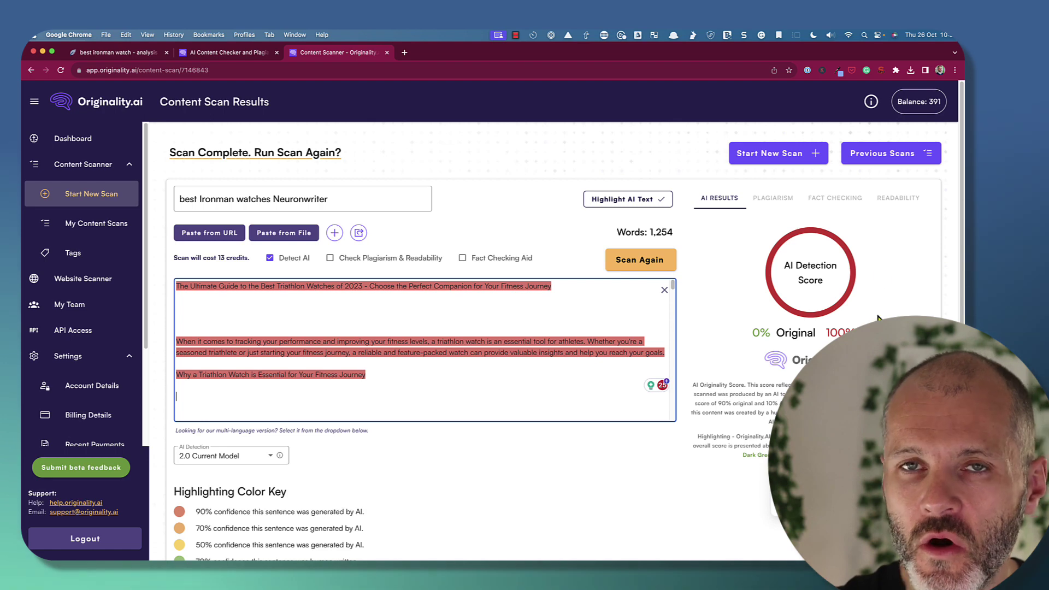
mouse_move(560, 358)
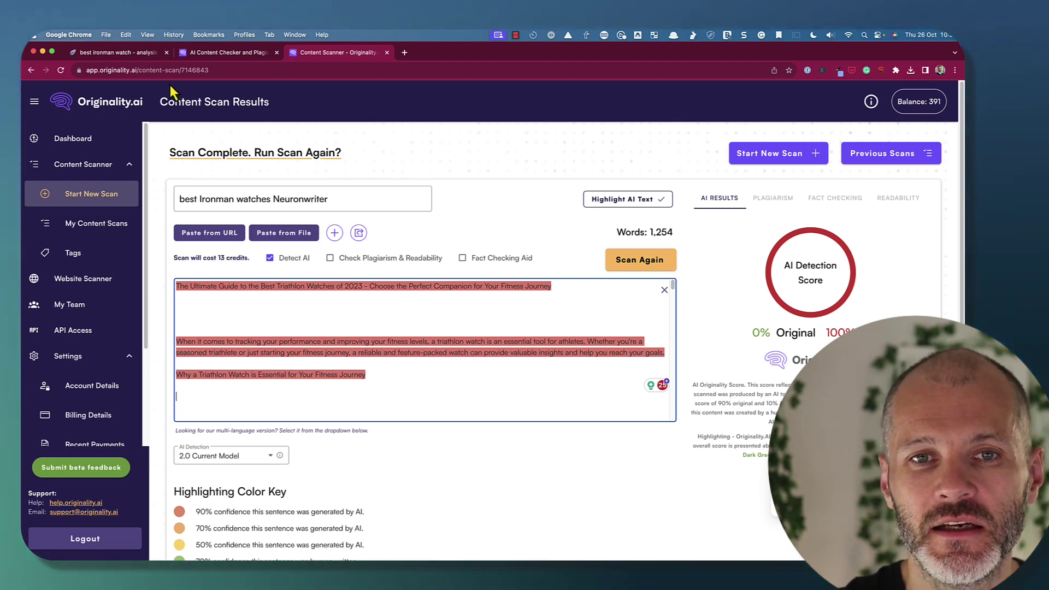
click(137, 53)
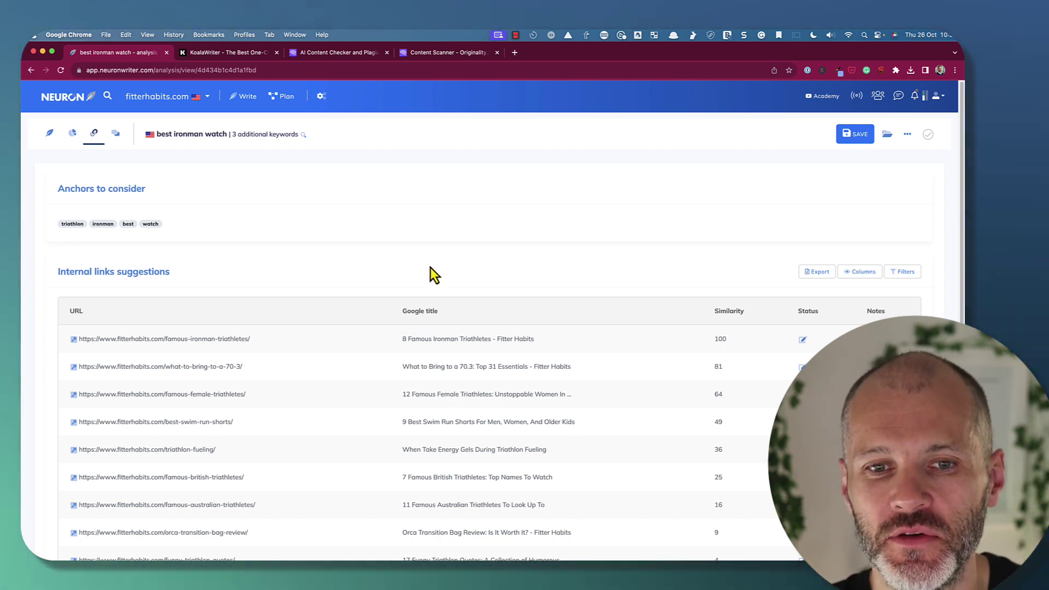
Scroll the internal link suggestions and highlight the famous female triathletes link.
scroll(431, 268, down, 3)
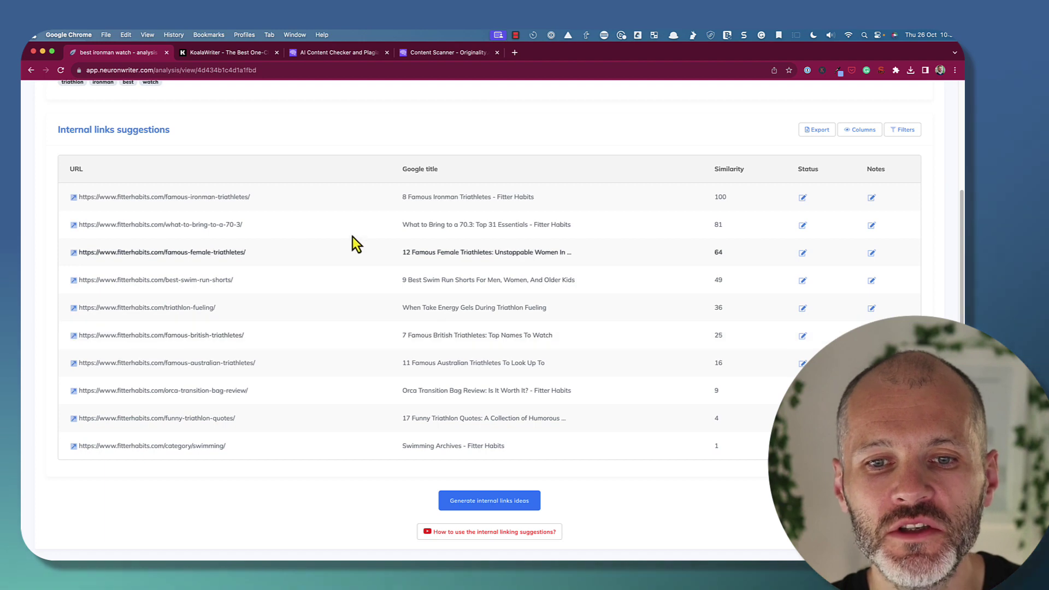
scroll(356, 235, up, 1)
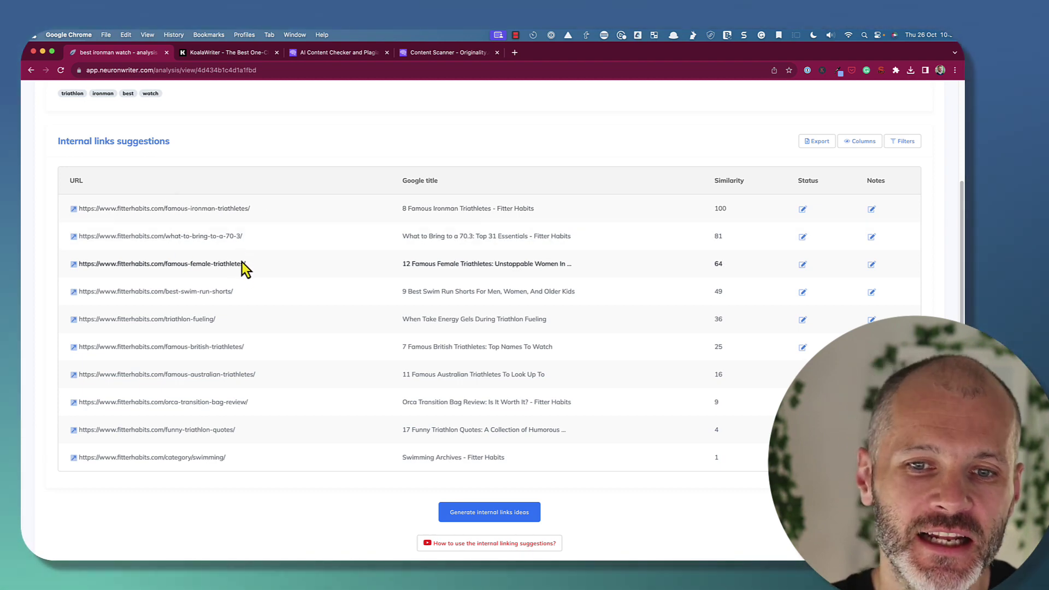
drag(247, 264, 176, 264)
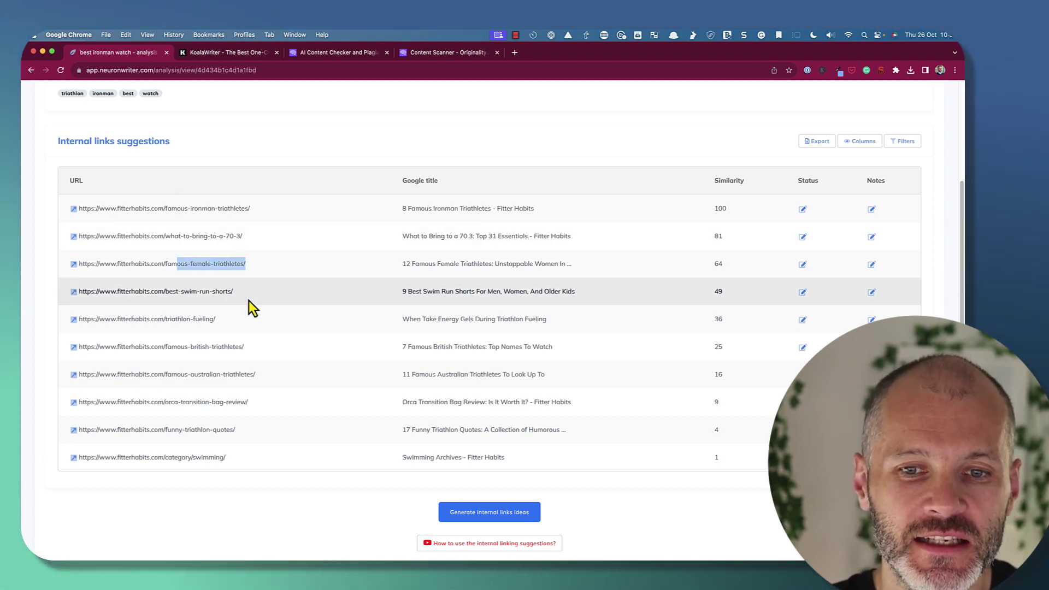
scroll(356, 343, up, 1)
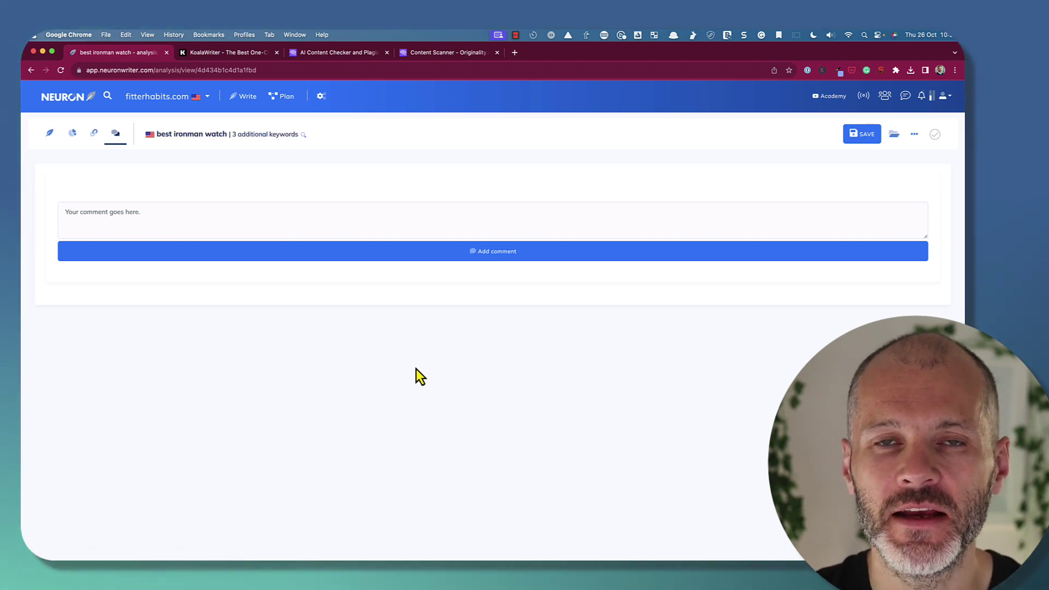
Reopen the best ironman watch article editor with its terms list.
click(72, 135)
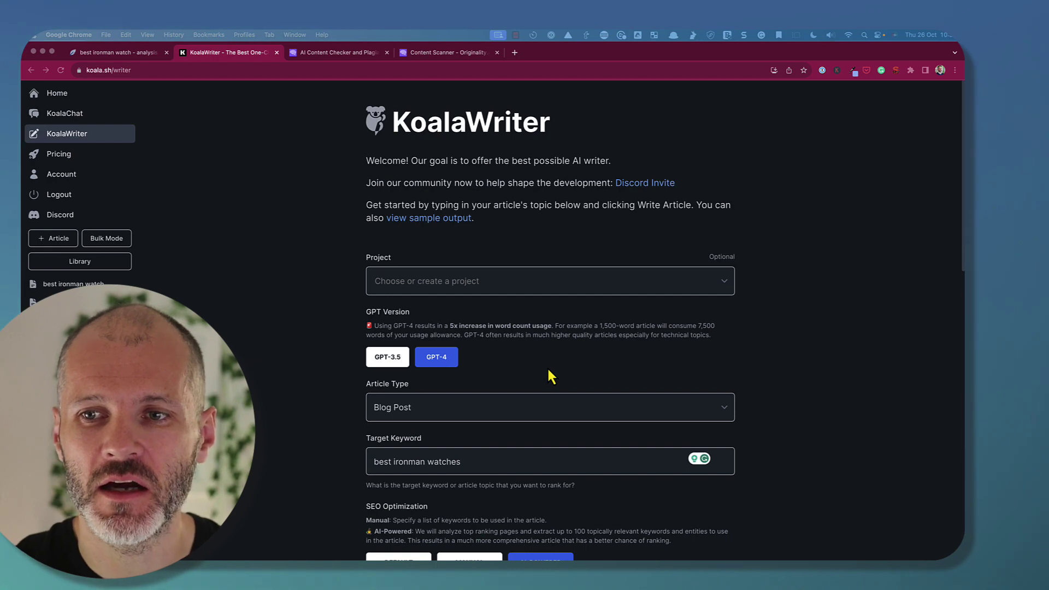
Scroll down the KoalaWriter form to review its writing settings.
scroll(547, 366, down, 3)
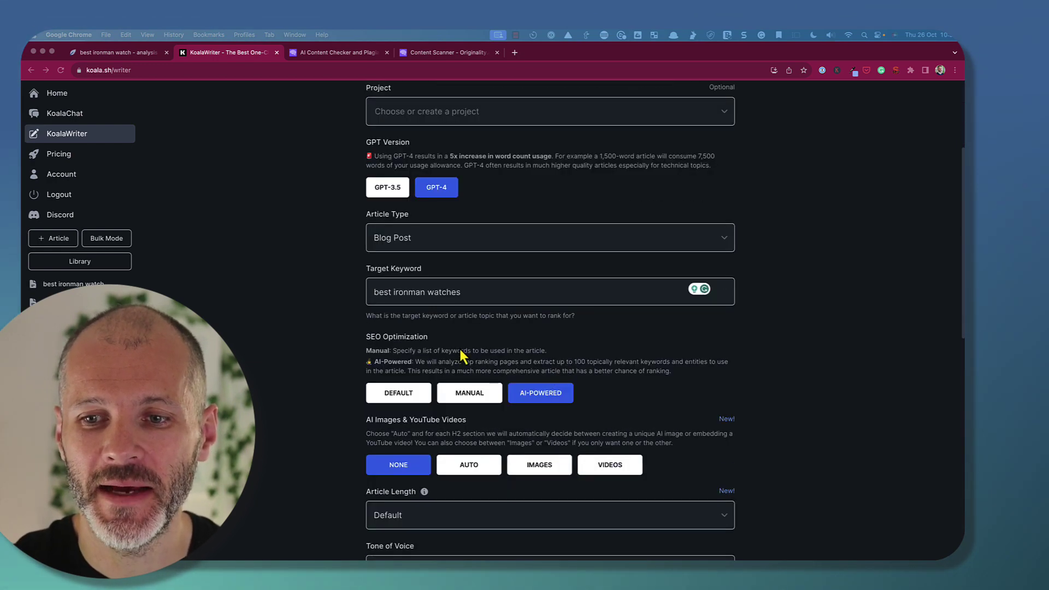
scroll(470, 386, down, 3)
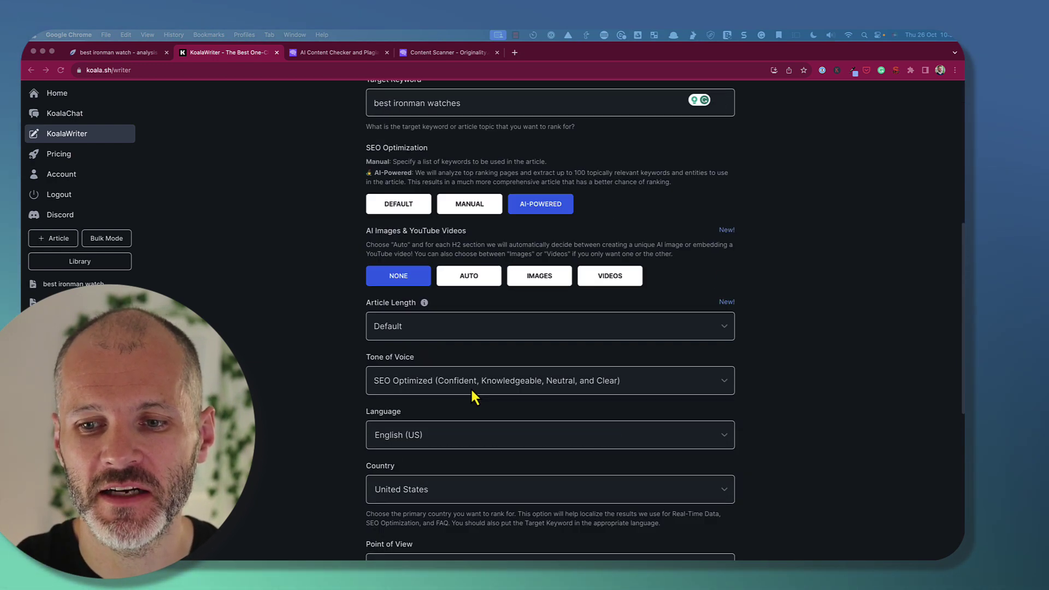
scroll(471, 388, down, 3)
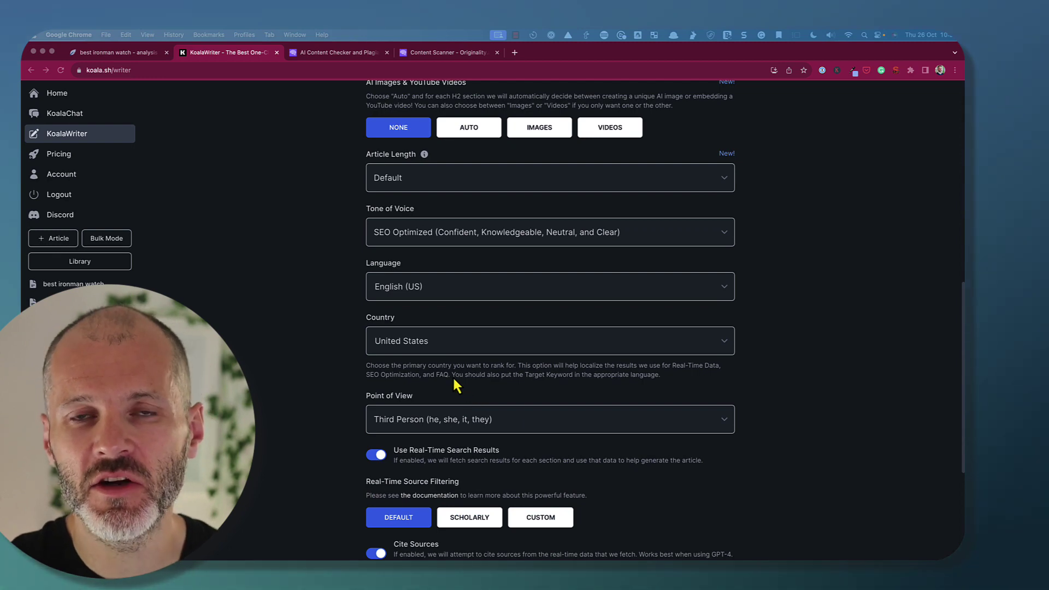
scroll(464, 384, down, 3)
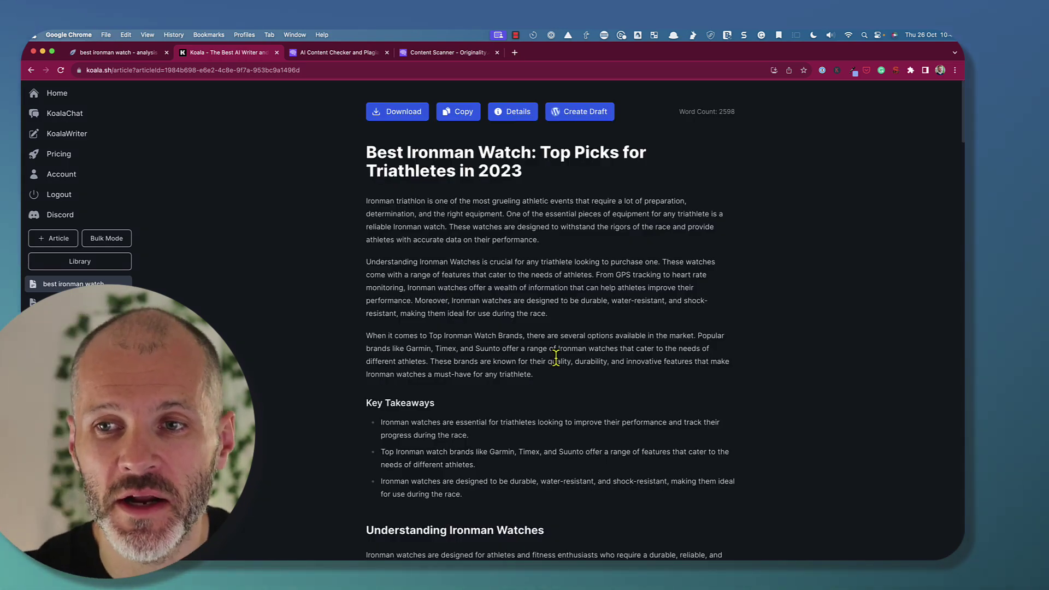
scroll(555, 356, down, 3)
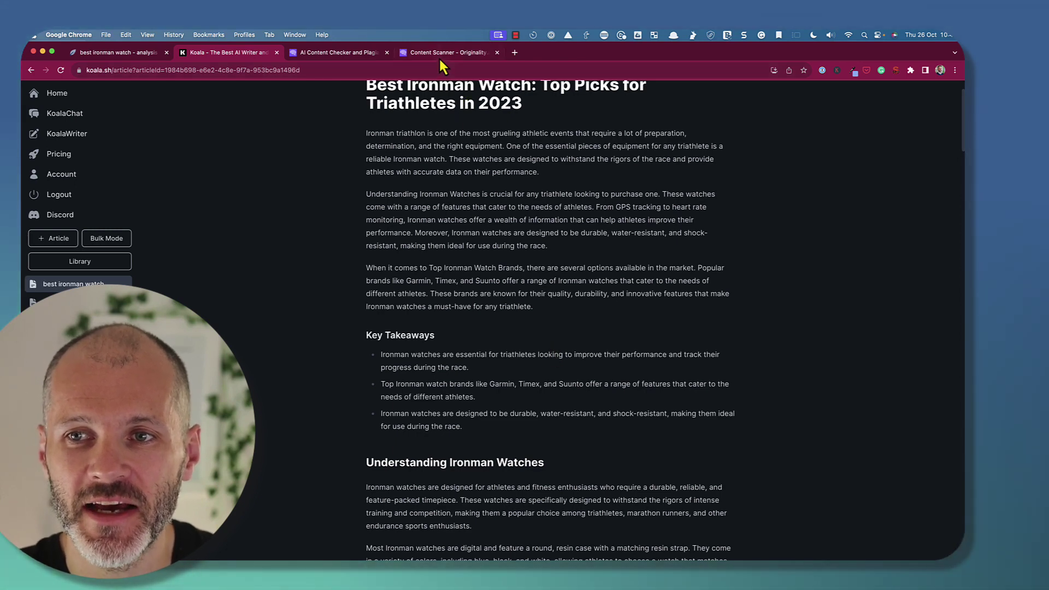
Open the saved Koala version scan results in Originality.ai, then return to the Koala article.
click(438, 53)
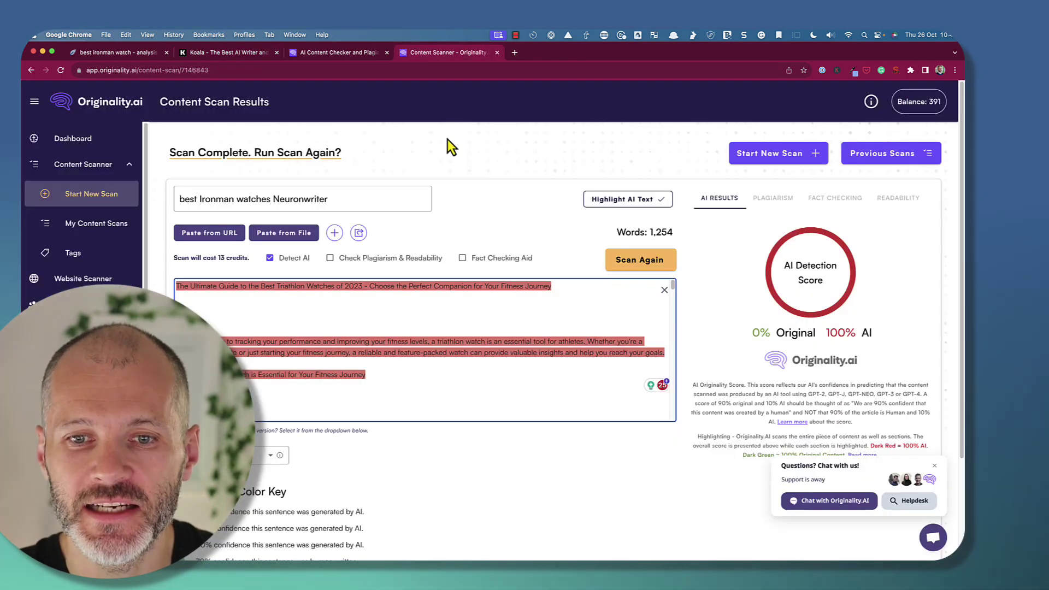
click(112, 224)
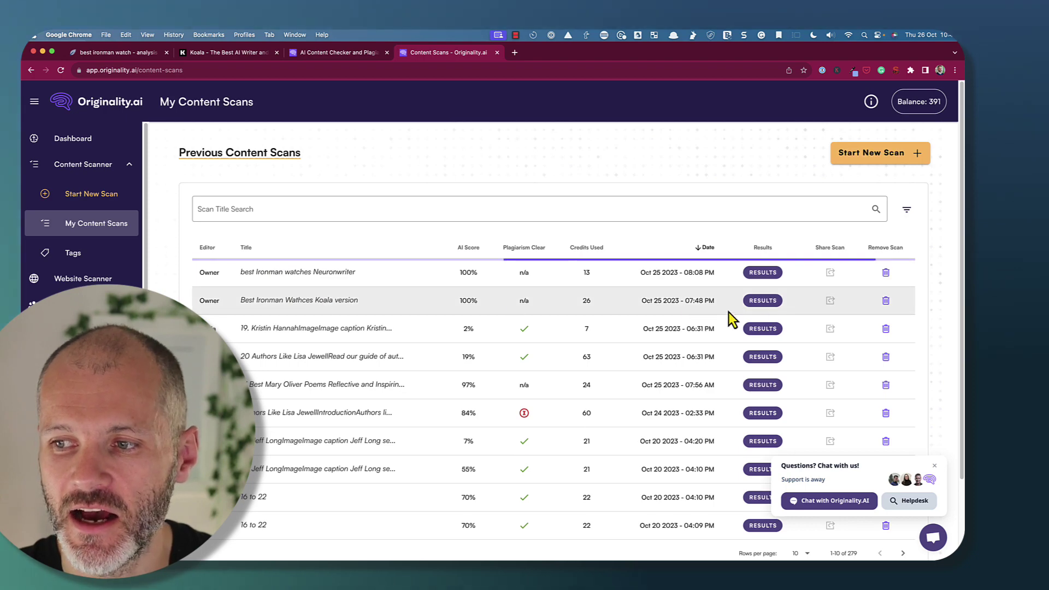
click(766, 306)
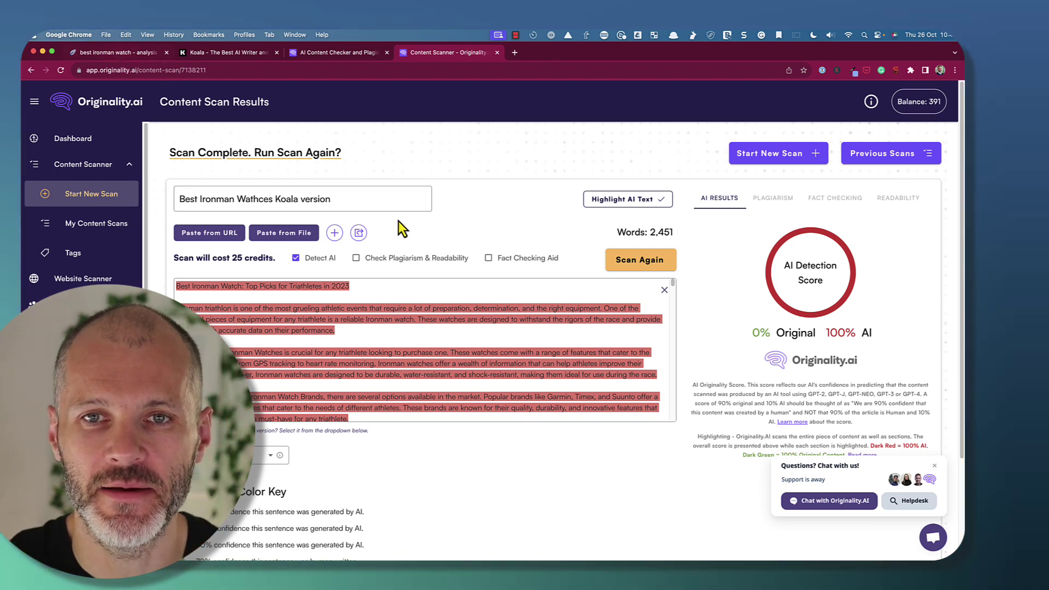
key(super+2)
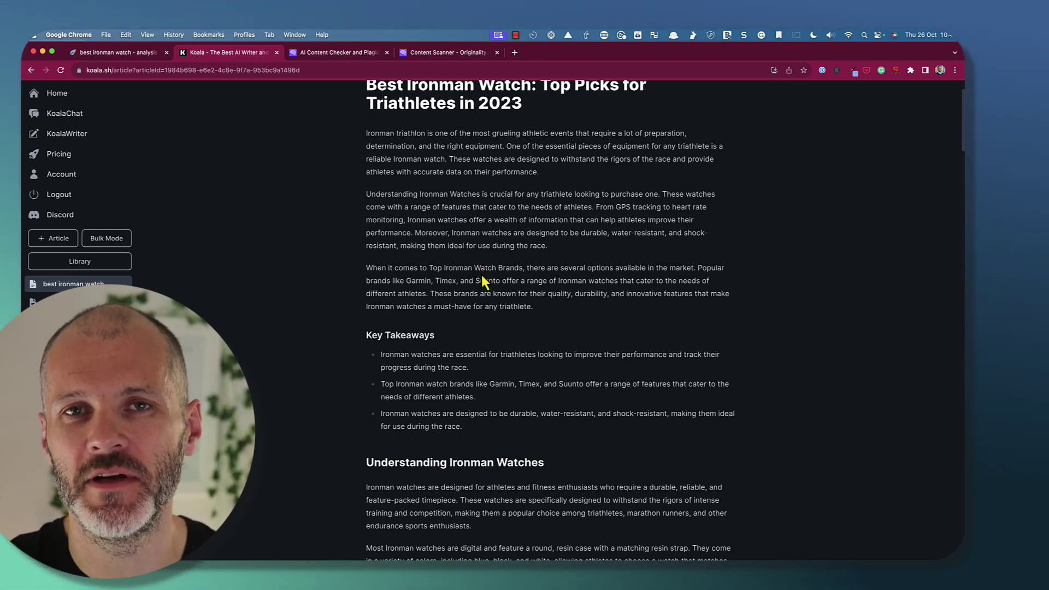
Compare the article's Terms panel against the Koala draft, then reveal the export and content-check options.
click(117, 53)
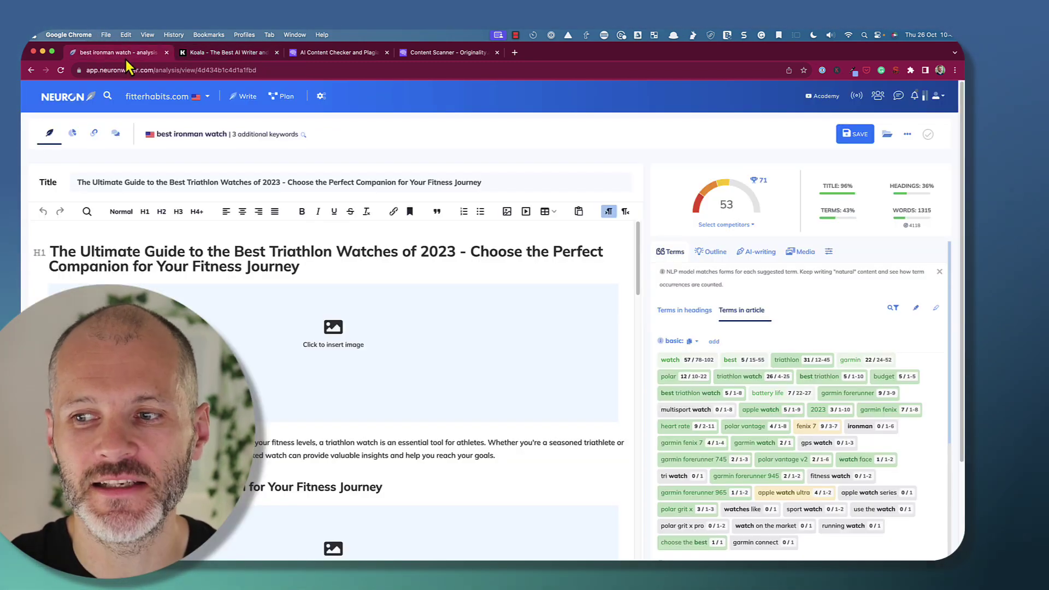
scroll(808, 407, down, 3)
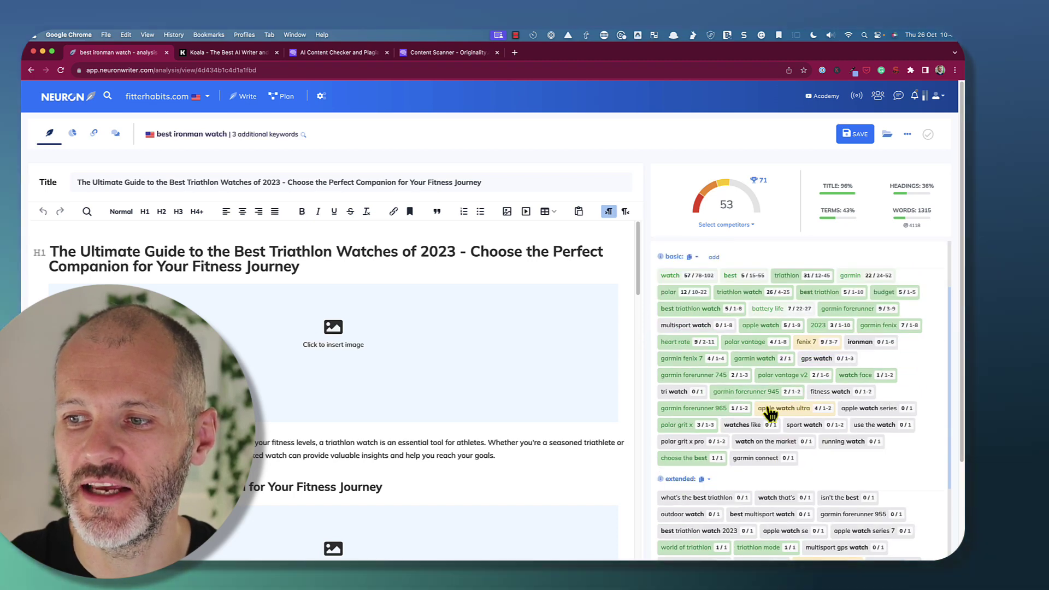
click(246, 52)
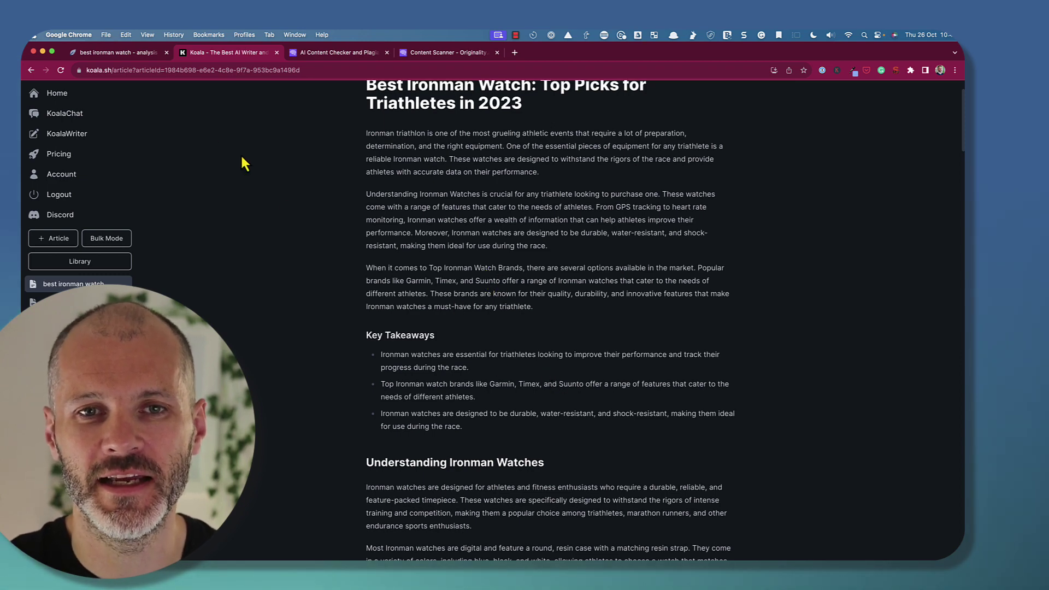
click(143, 55)
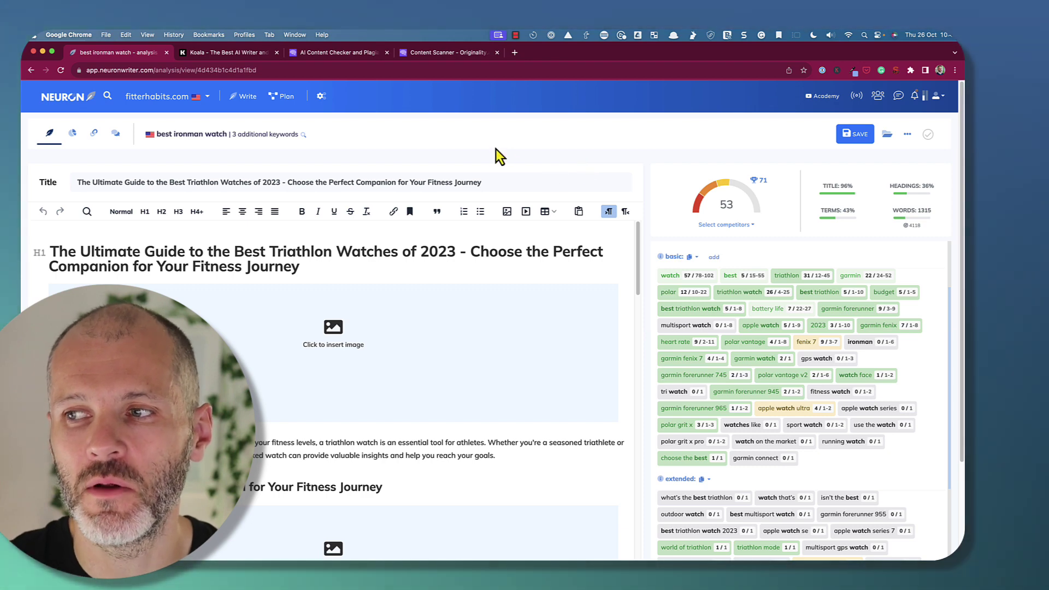
click(907, 134)
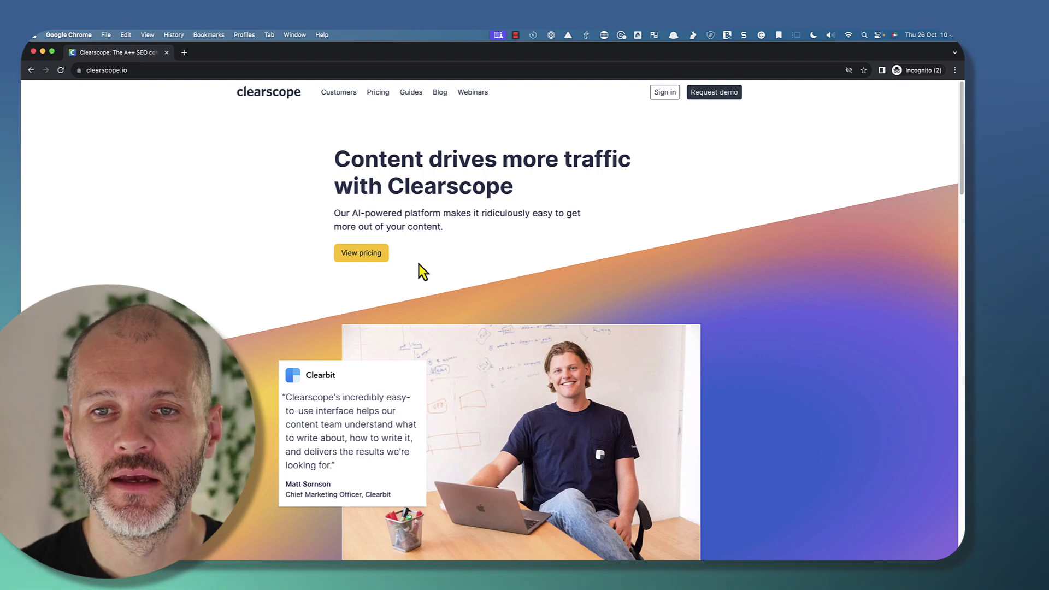
Return to NeuronWriter's 'Ultimate Guide to the Best Triathlon Watches of 2023' article, scoring 53, at its heading.
key(super+grave)
key(super+Up)
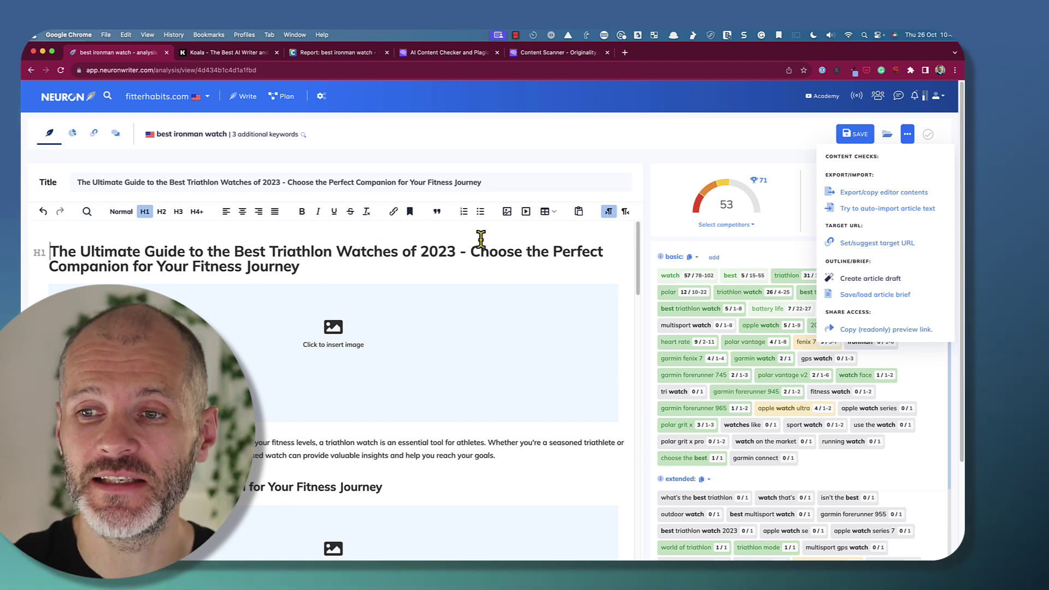
View the 'best ironman watch' report: 1,316 words, graded C+, versus the typical 4,200 words.
click(360, 57)
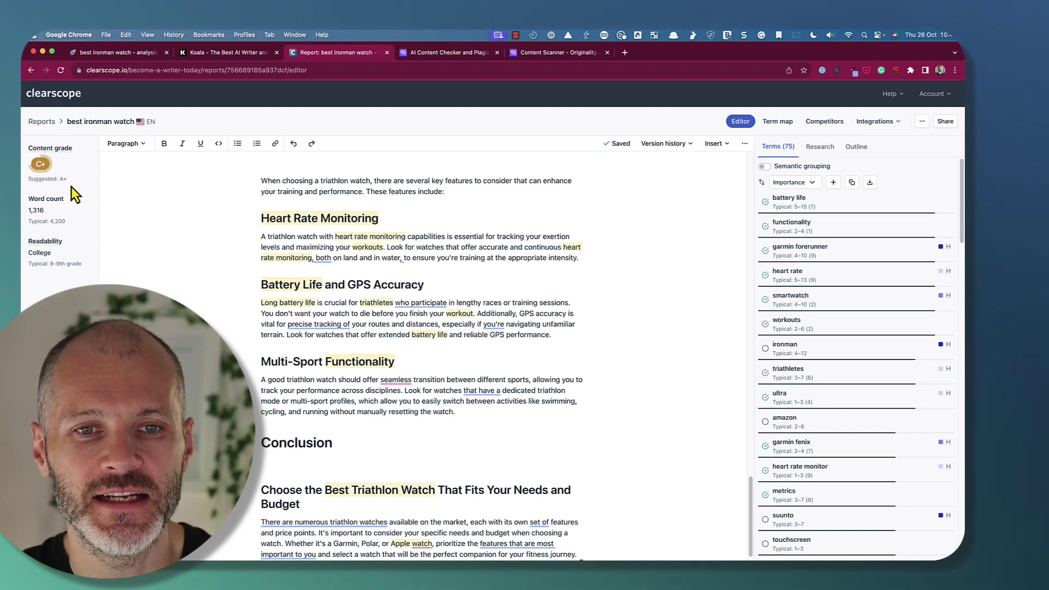
double_click(59, 221)
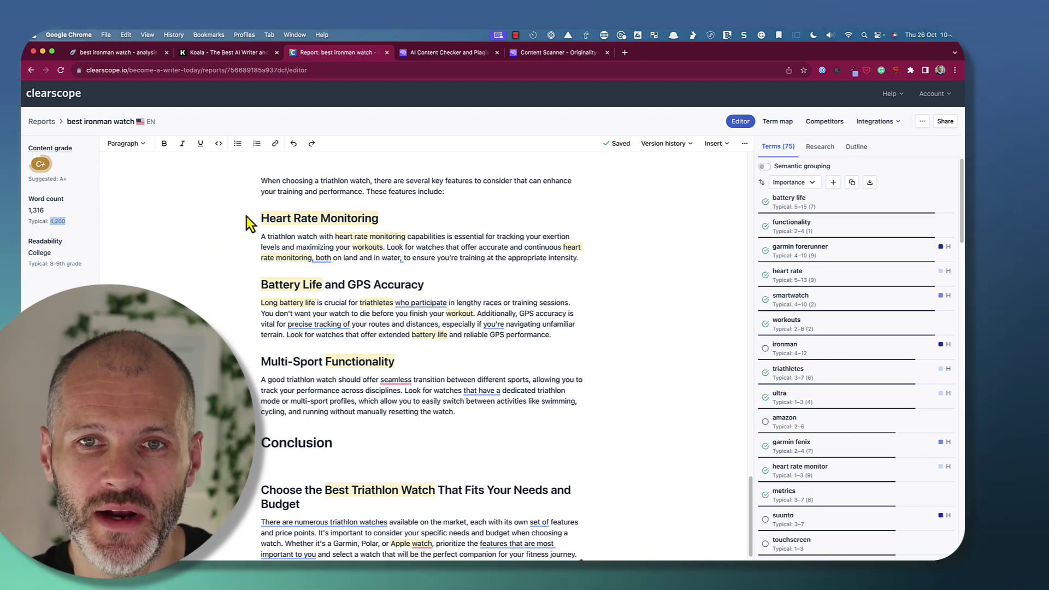
Paste the copied Koala article over the report's draft, now graded B- at 2,556 words.
click(255, 52)
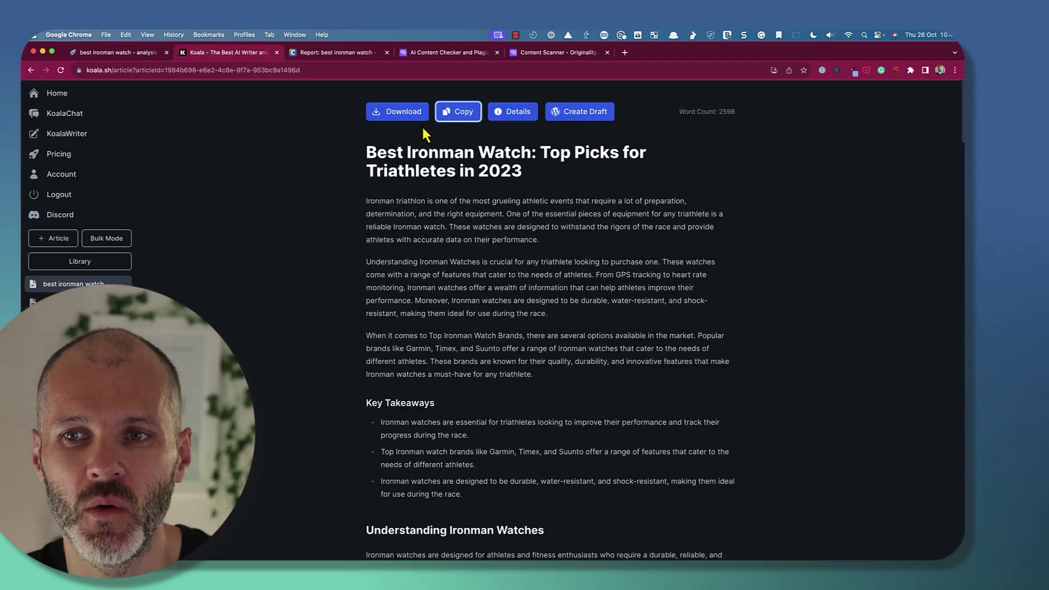
click(448, 110)
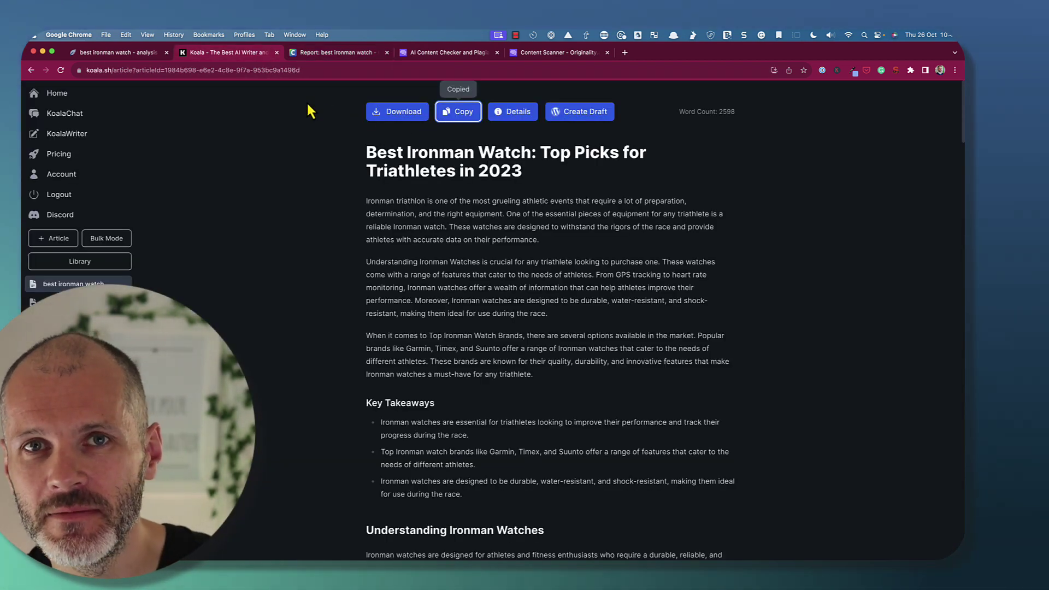
click(330, 55)
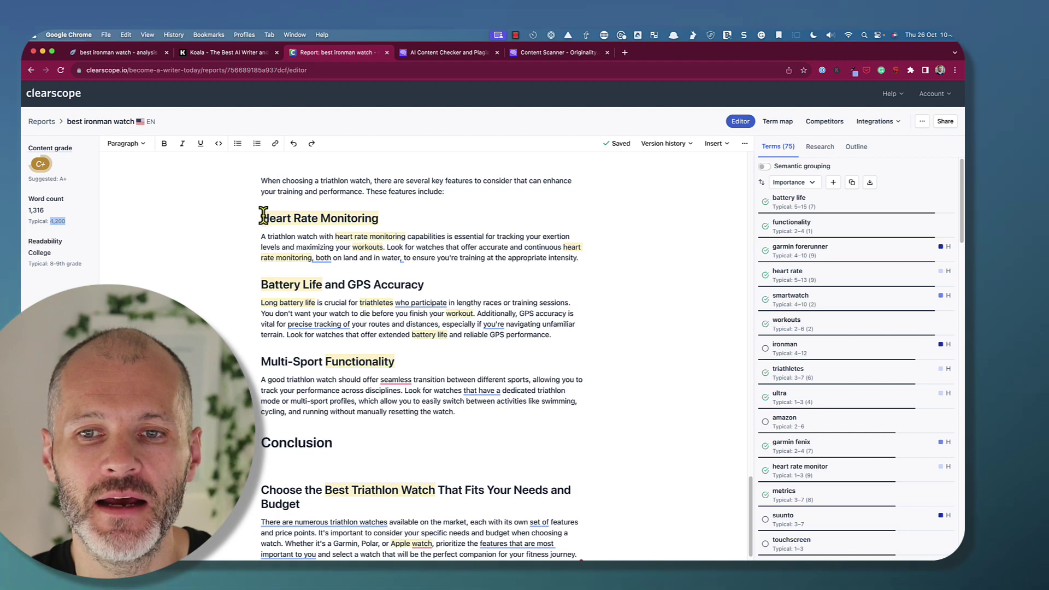
click(263, 215)
key(super+a)
key(super+v)
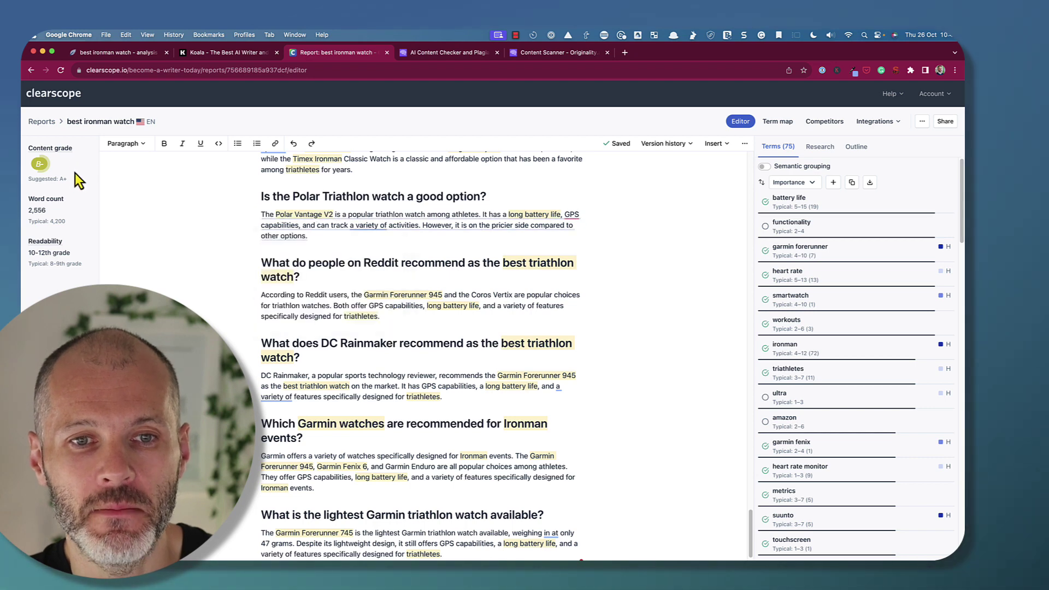
drag(34, 199, 48, 211)
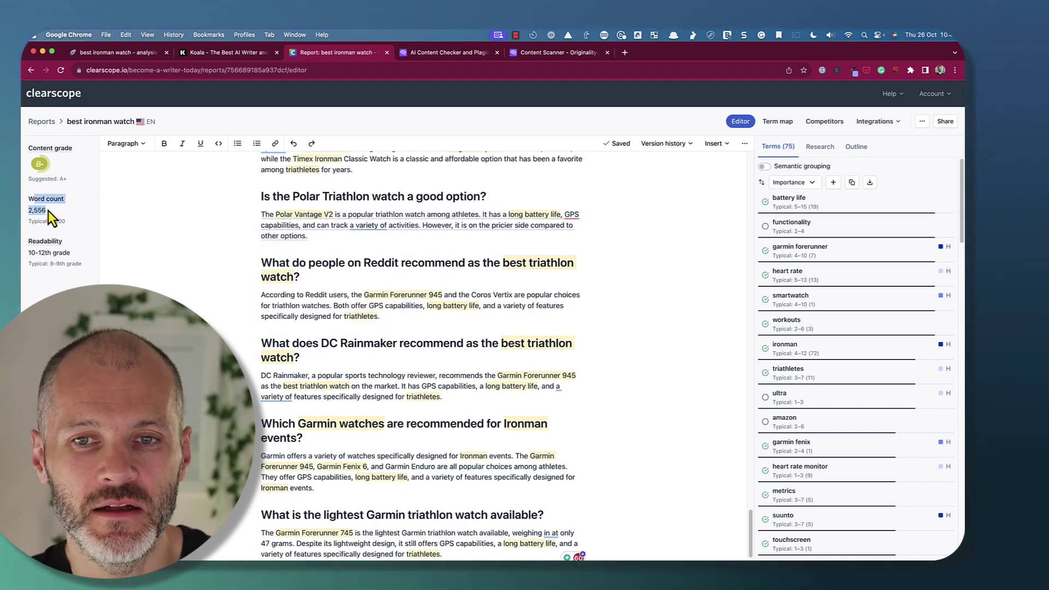